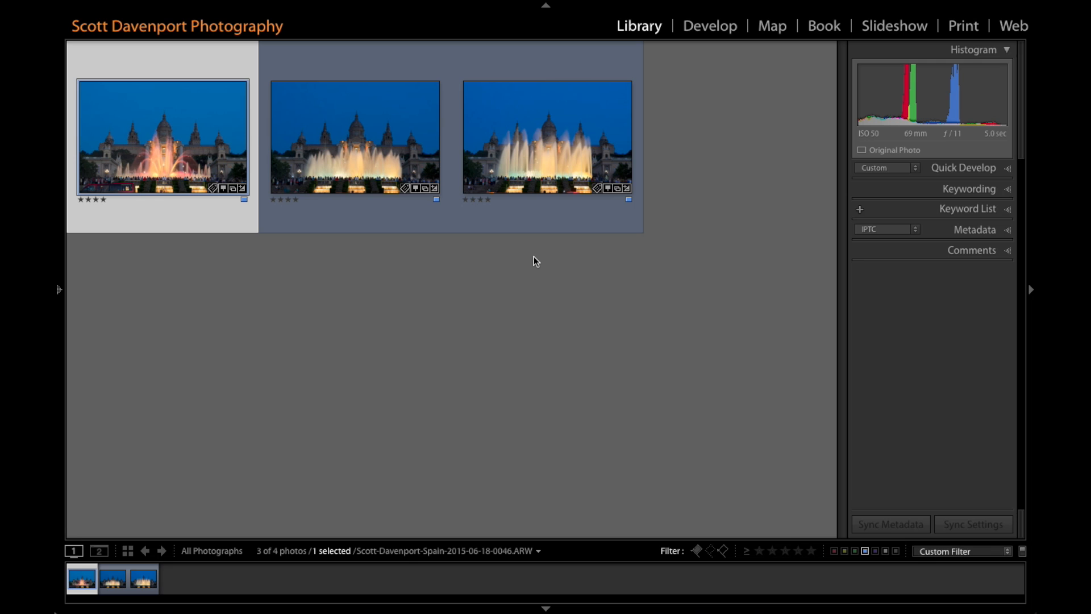
View the three fountain photos one at a time at full size and compare the water shapes, colours and skies.
key("e")
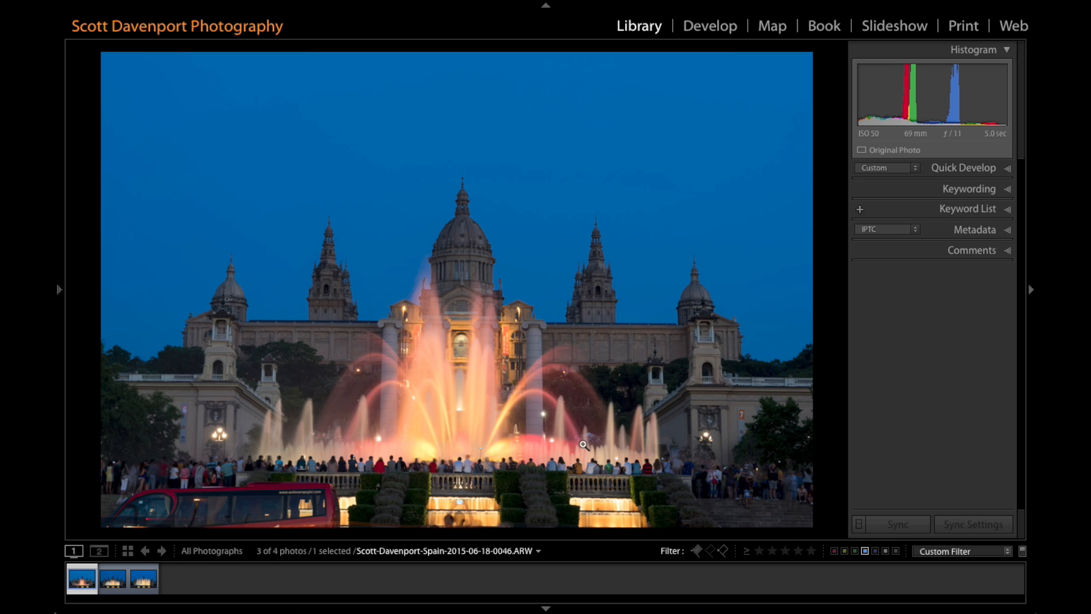
key("Right")
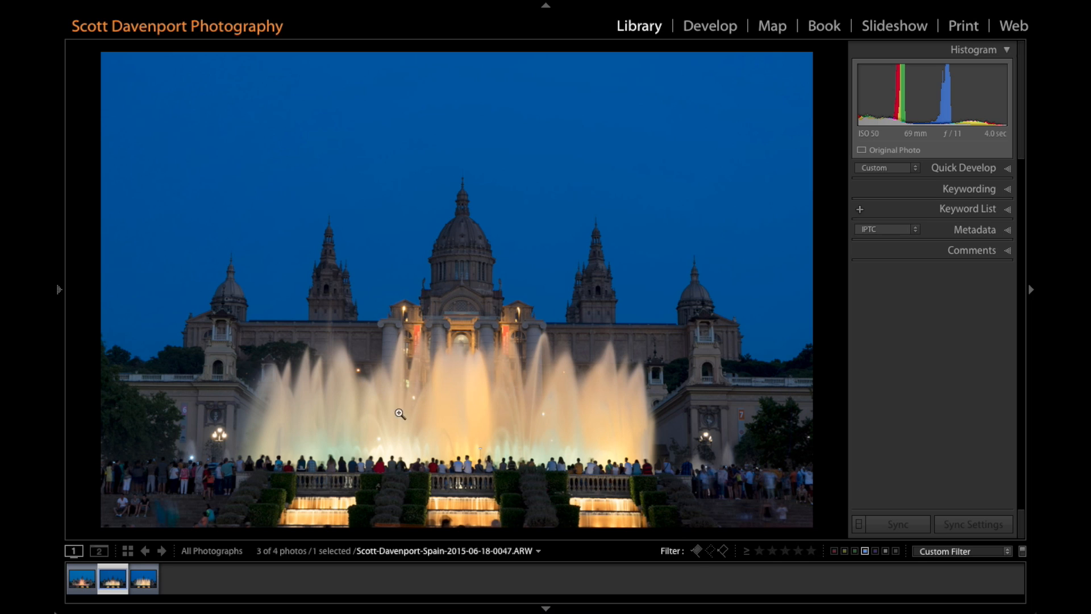
key("Right")
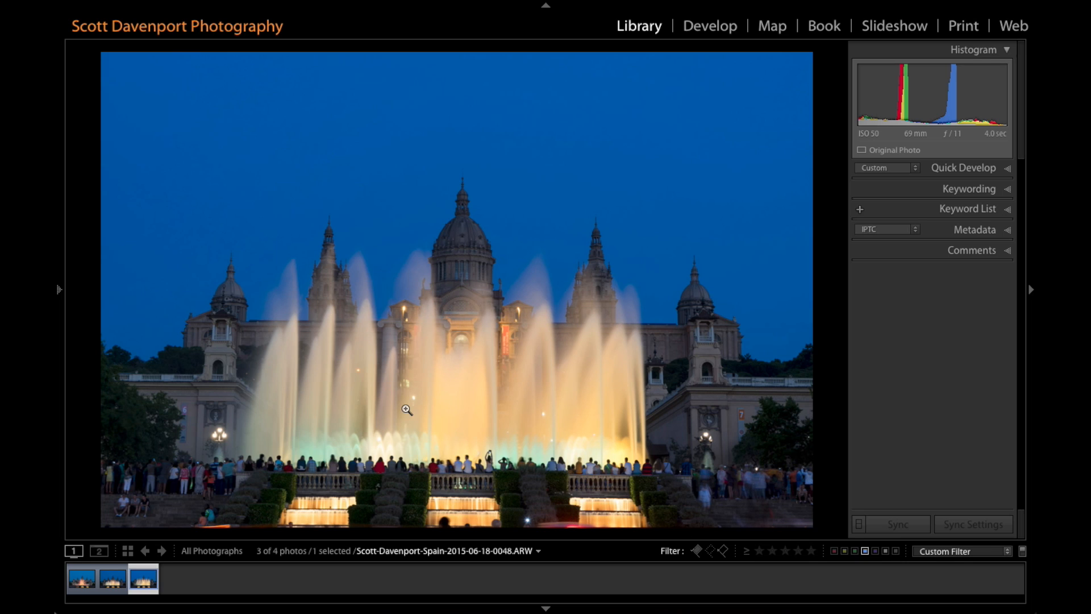
key("Left")
key("Left")
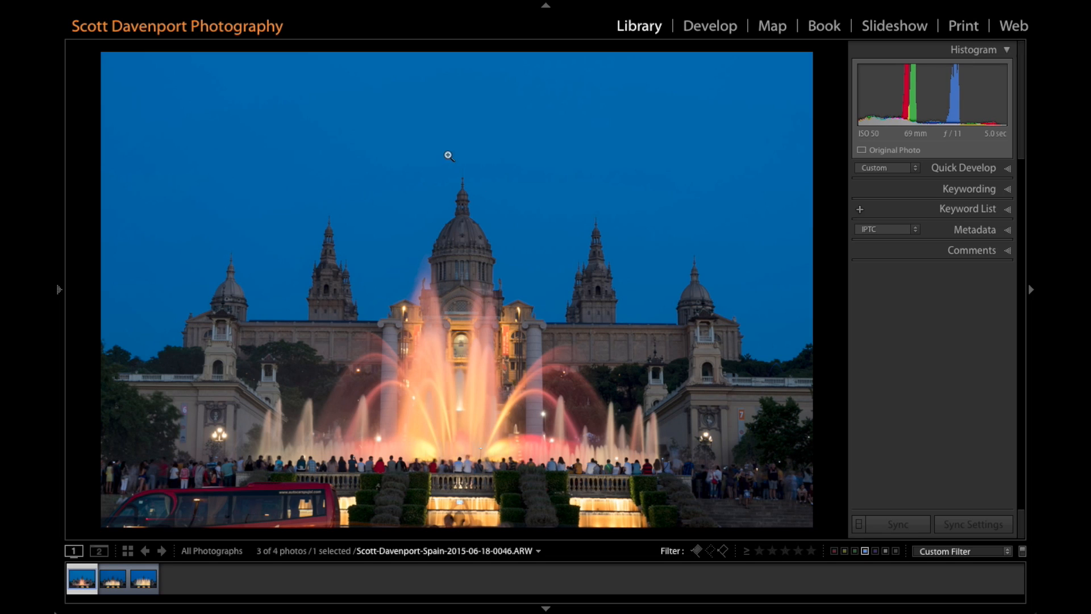
key("Right")
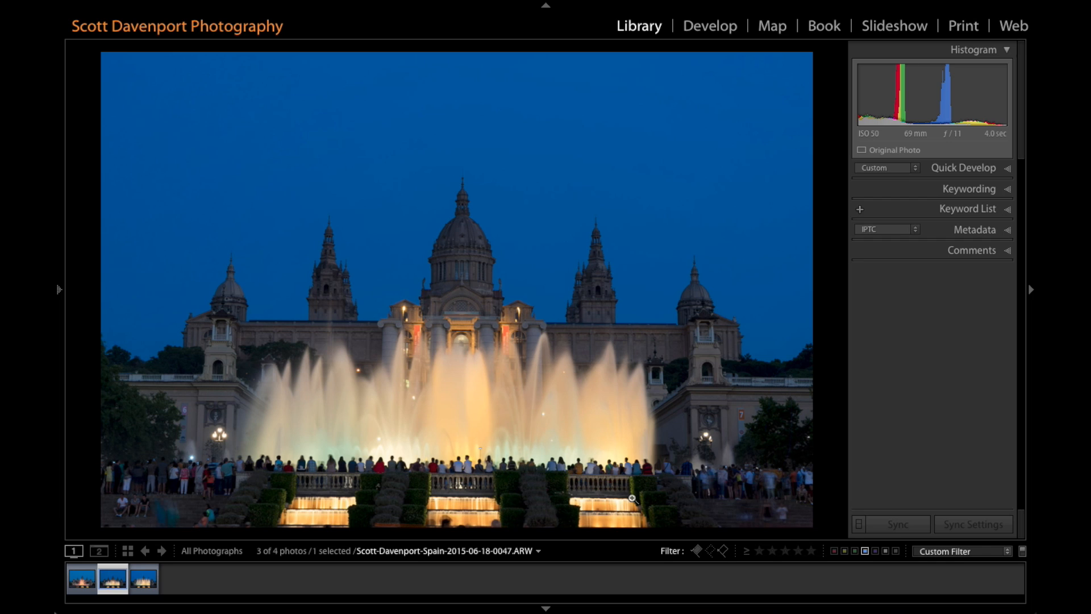
key("Left")
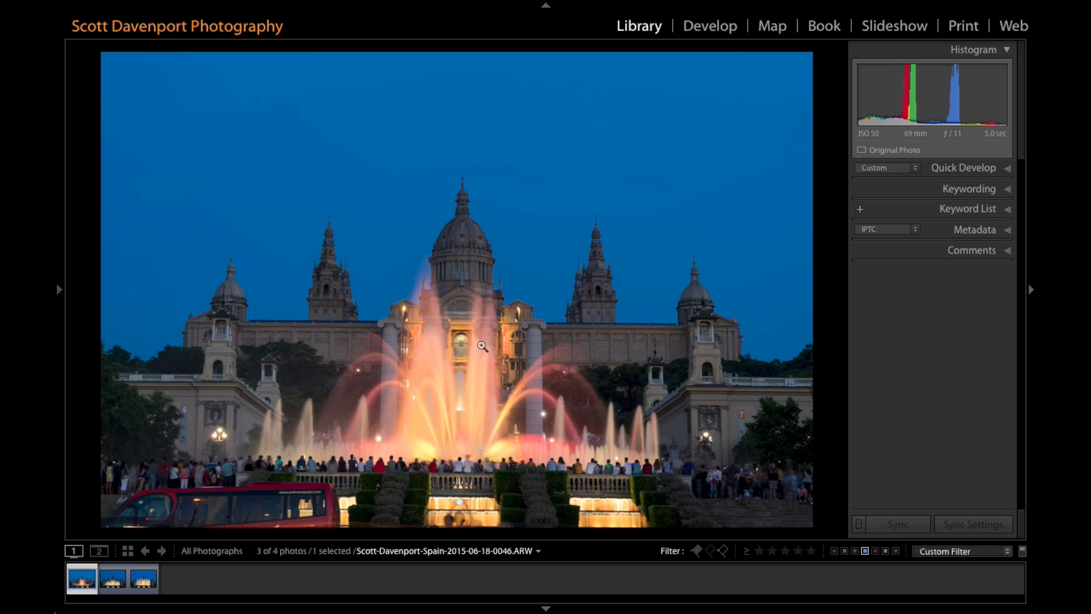
Open the first fountain photo in the Develop module and show its "01 Lens Corrections & Spot Healing" snapshot.
left_click(708, 28)
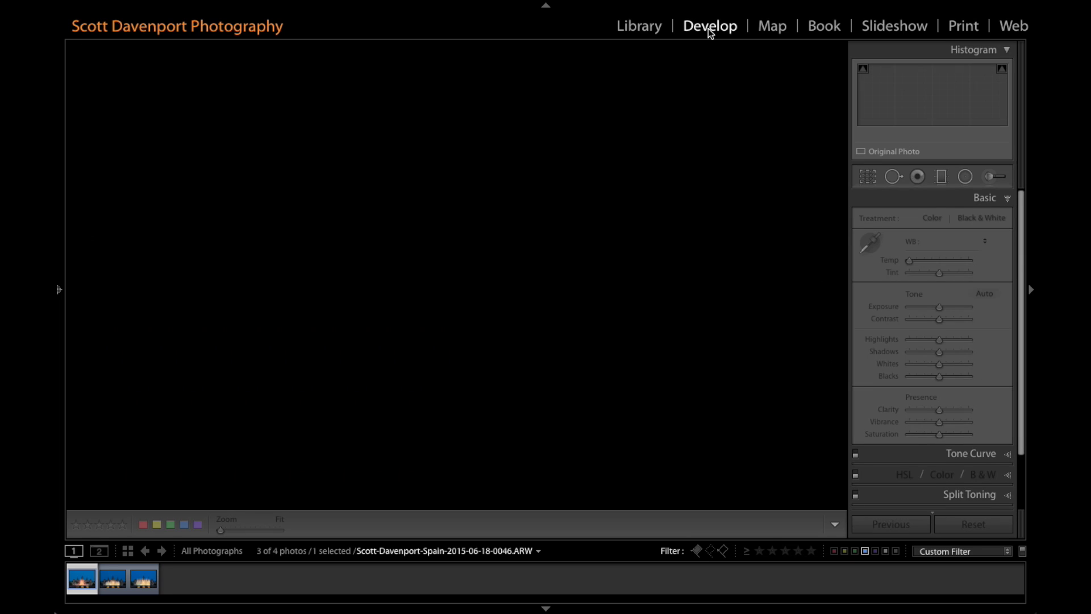
mouse_move(62, 291)
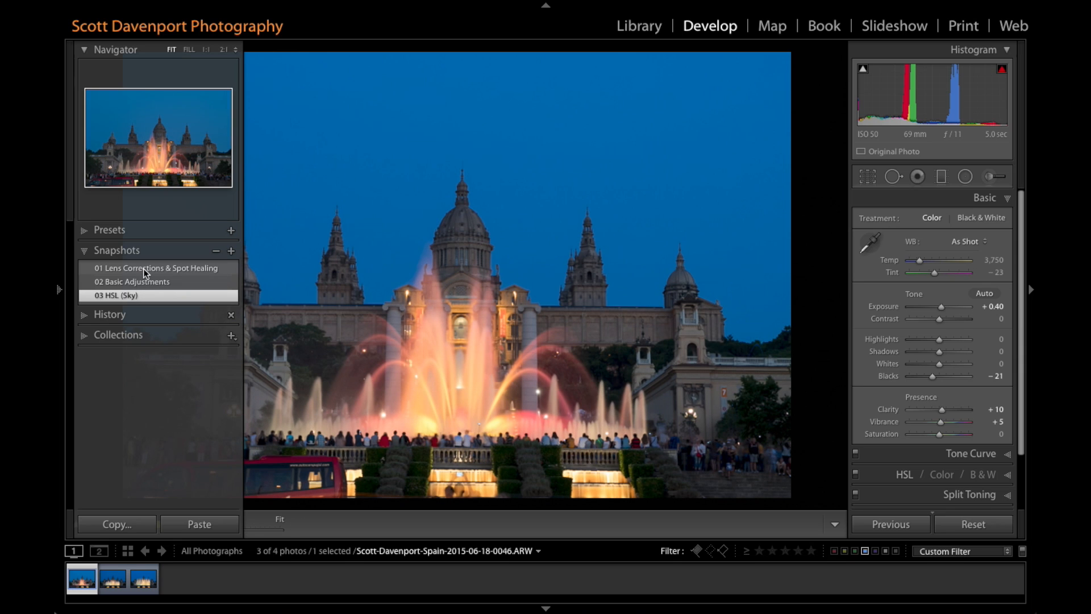
left_click(213, 267)
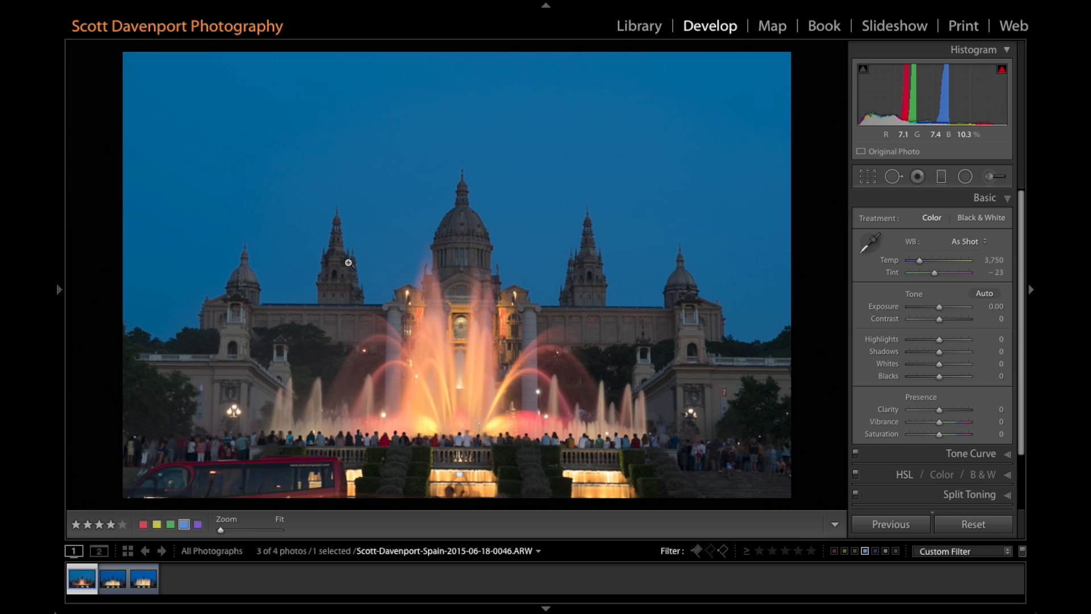
Examine the lens corrections with Enable Profile Corrections off and on, and display the spot healing points.
scroll(912, 400, "down", 2)
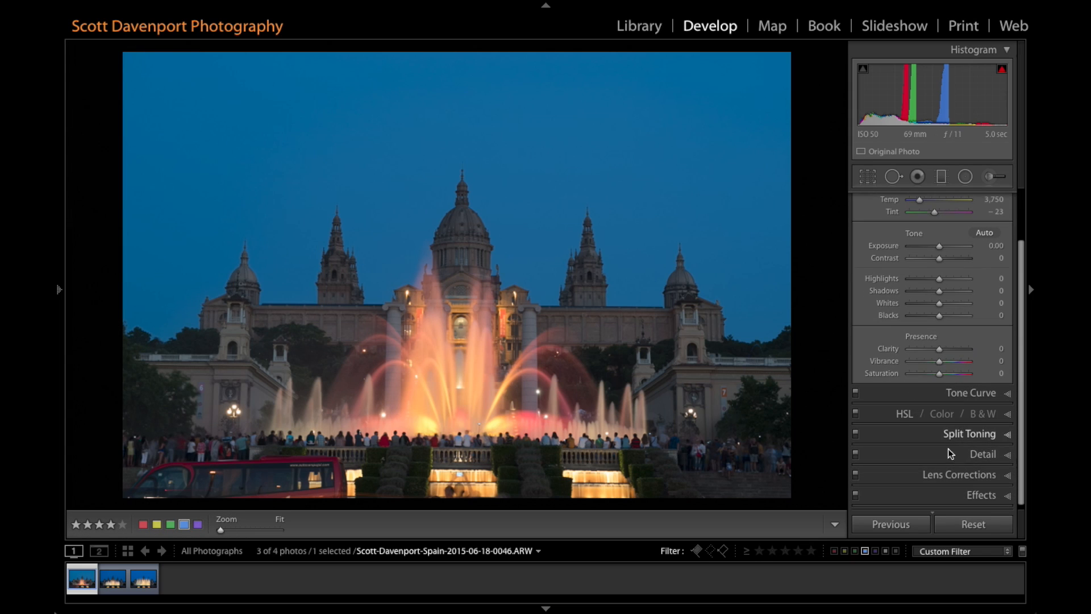
left_click(955, 475)
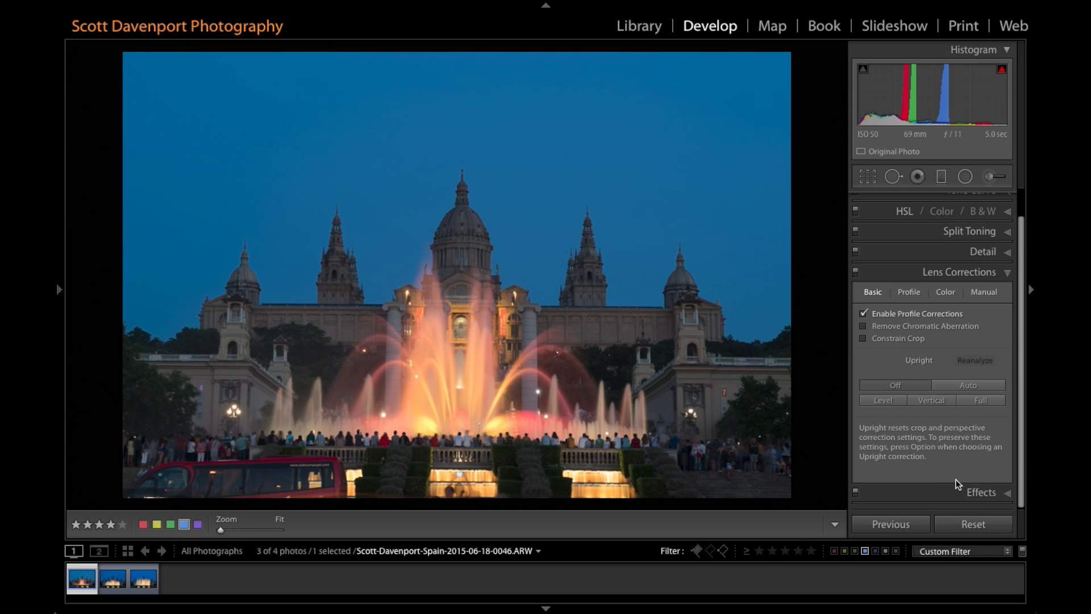
left_click(900, 316)
left_click(900, 316)
scroll(885, 295, "up", 2)
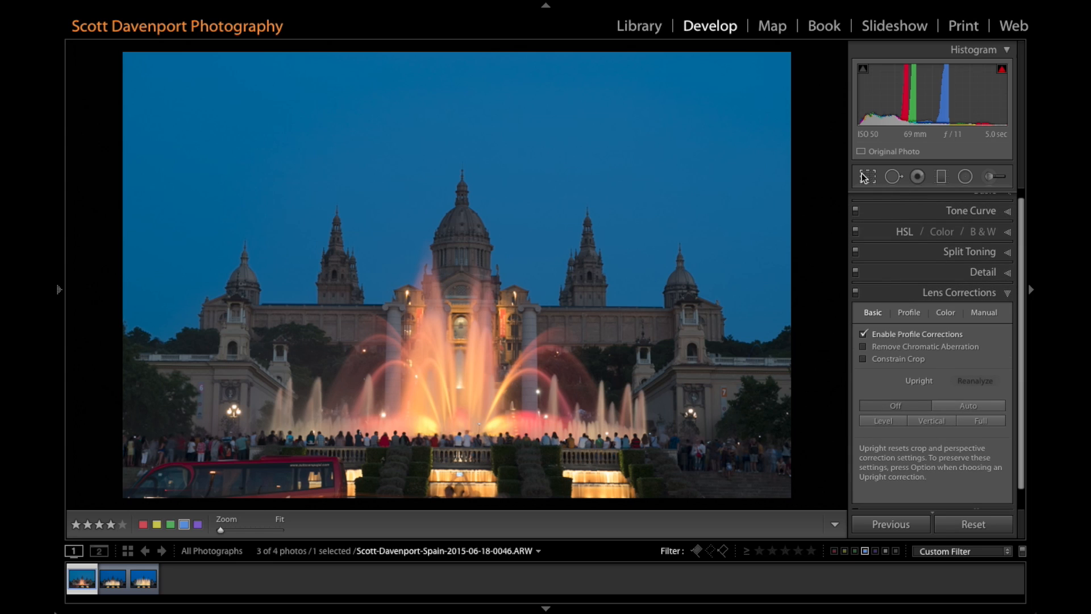
left_click(893, 176)
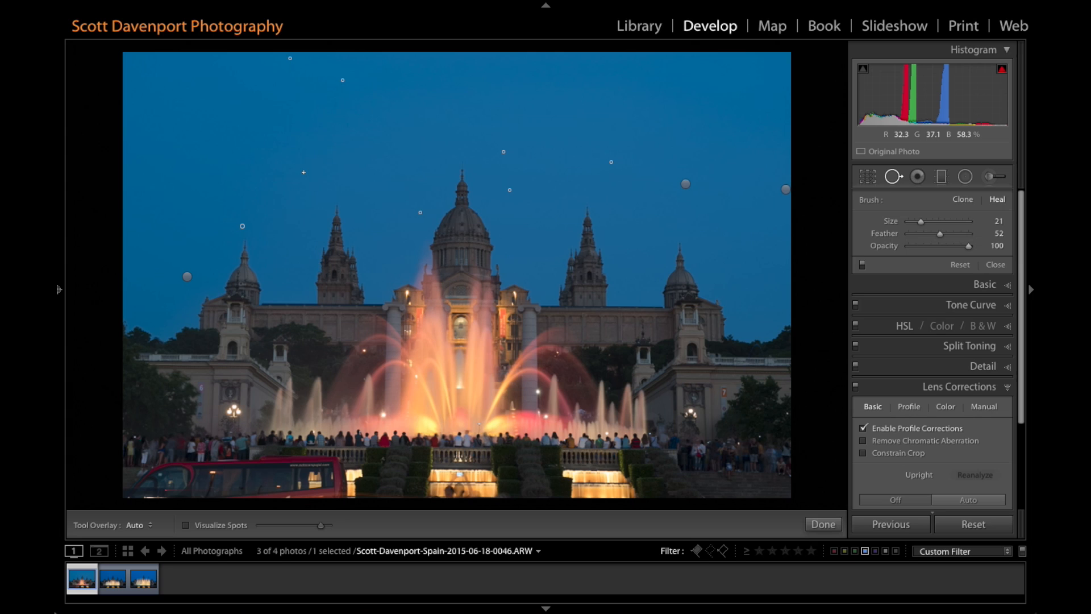
Show the "02 Basic Adjustments" snapshot and examine its Basic settings and the photo's highlight and shadow clipping.
mouse_move(60, 290)
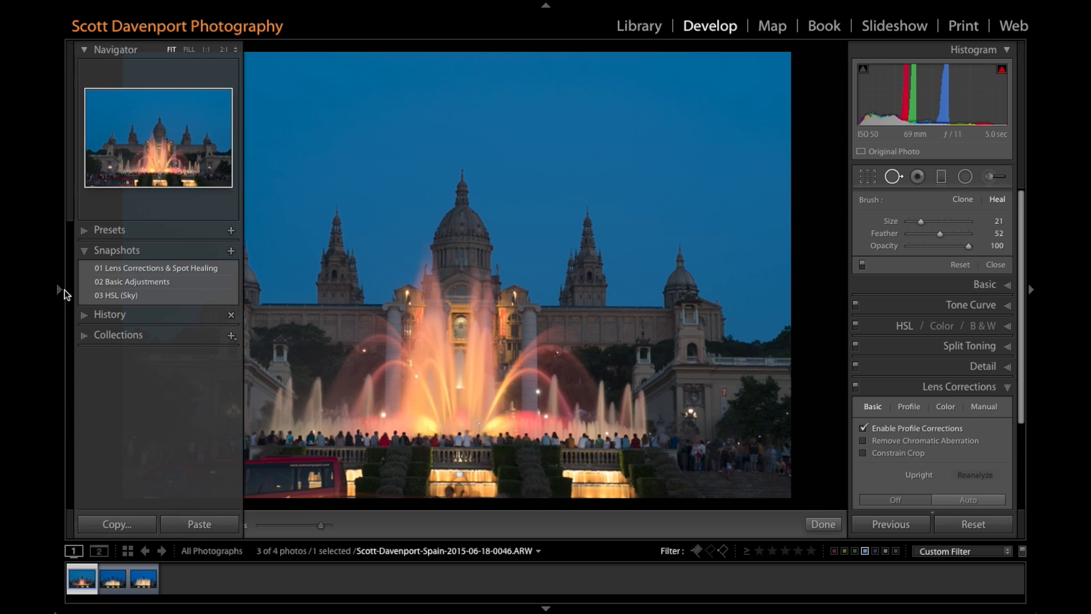
left_click(149, 279)
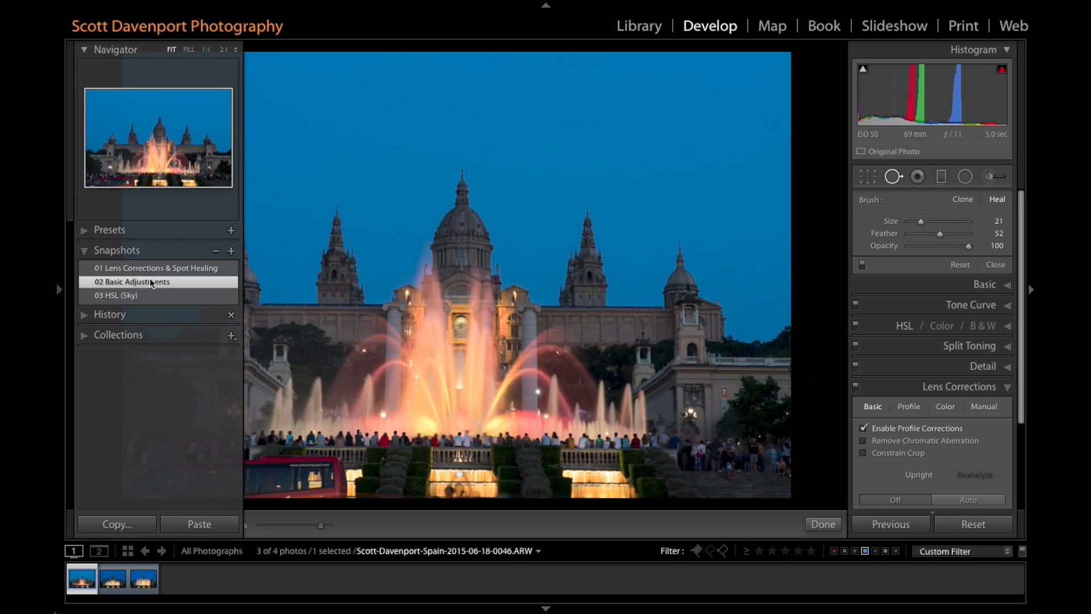
left_click(1004, 289)
scroll(995, 292, "down", 3)
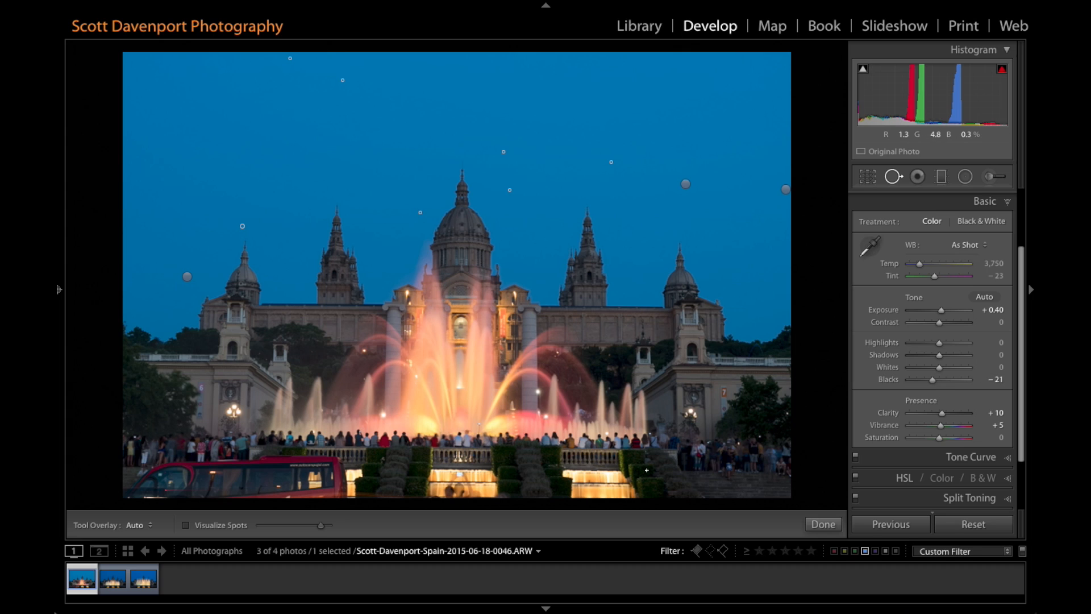
key("j")
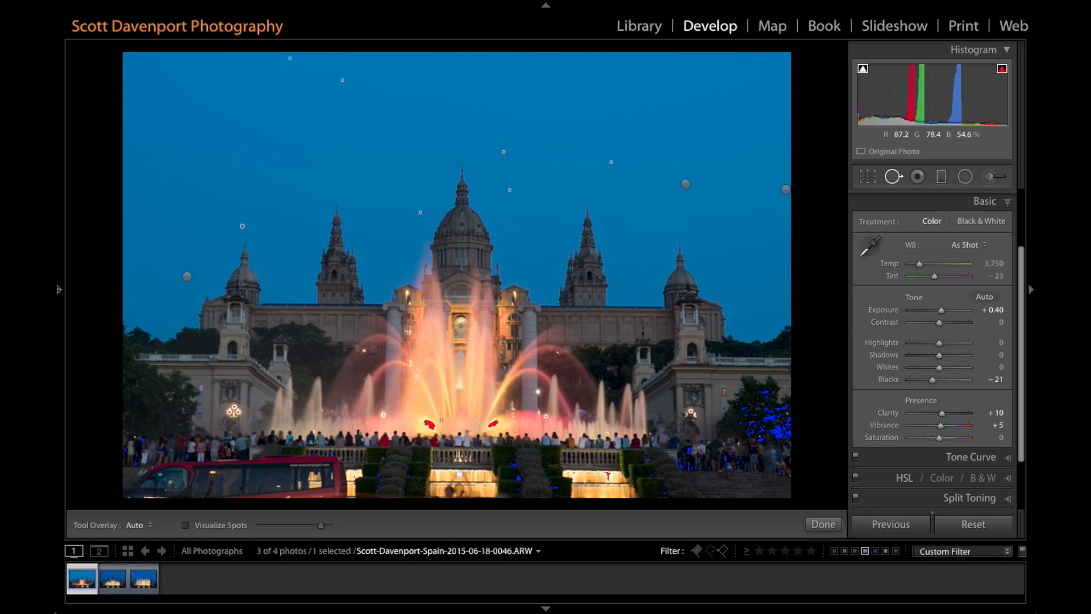
key("j")
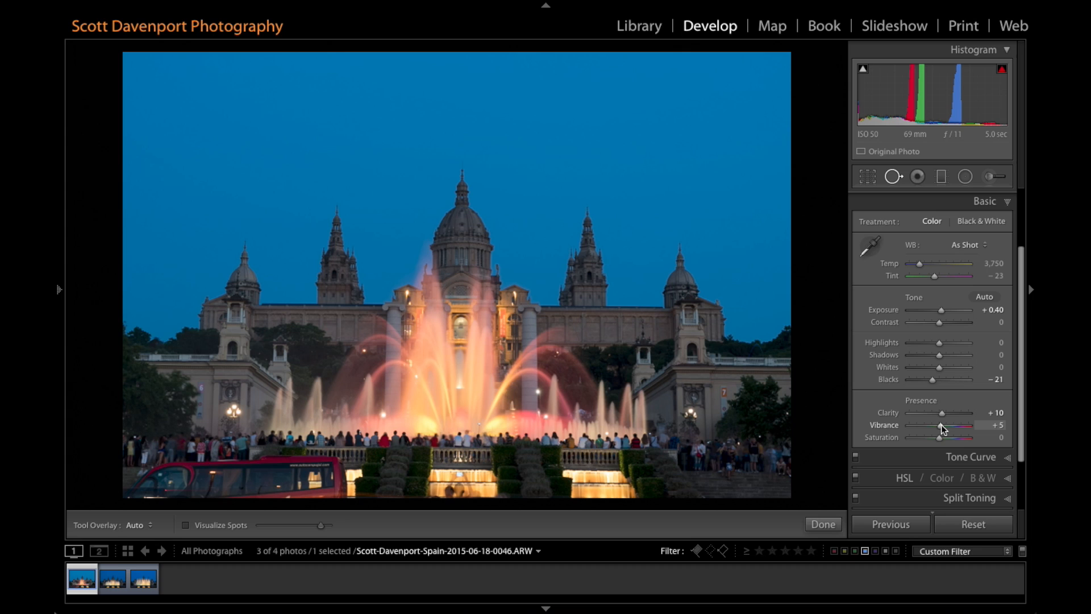
Restore the "03 HSL (Sky)" snapshot and close the Spot Removal tool.
mouse_move(60, 291)
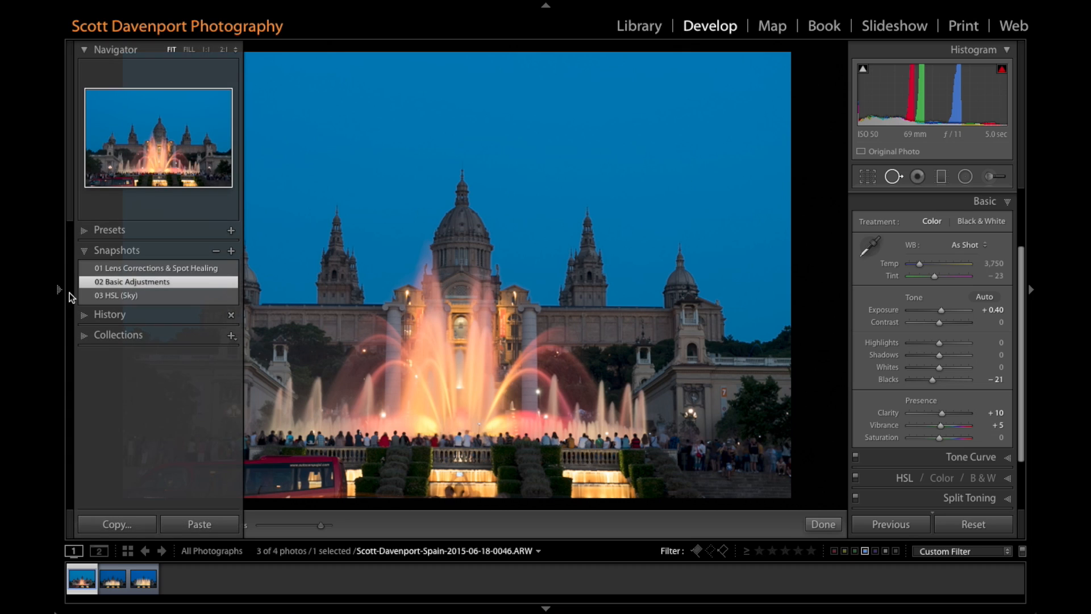
left_click(122, 295)
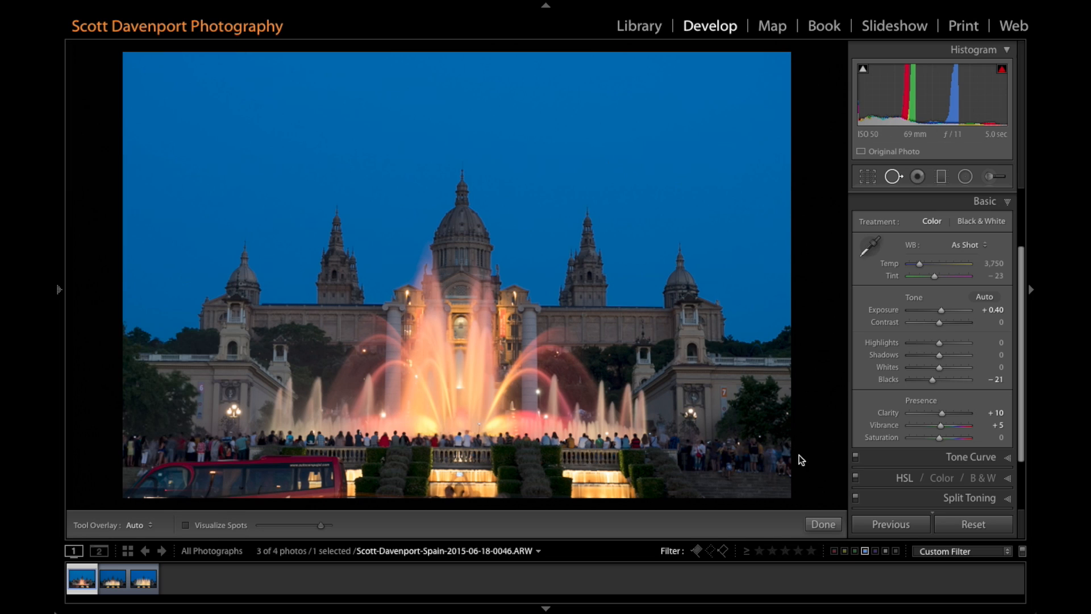
left_click(815, 525)
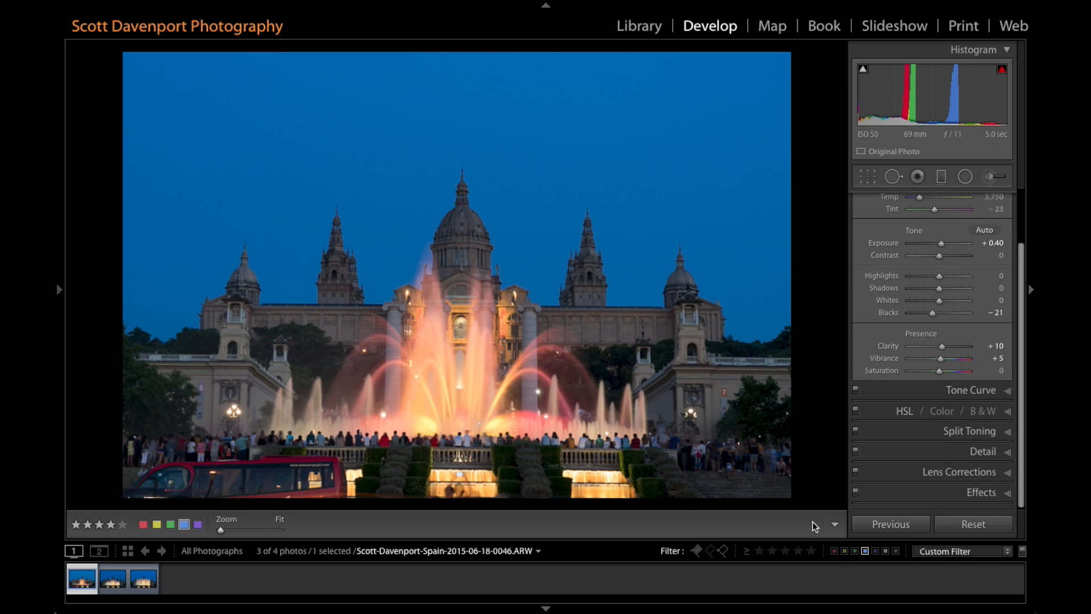
Examine the blue hue, saturation and luminance adjustments in the photo's HSL settings.
left_click(1007, 415)
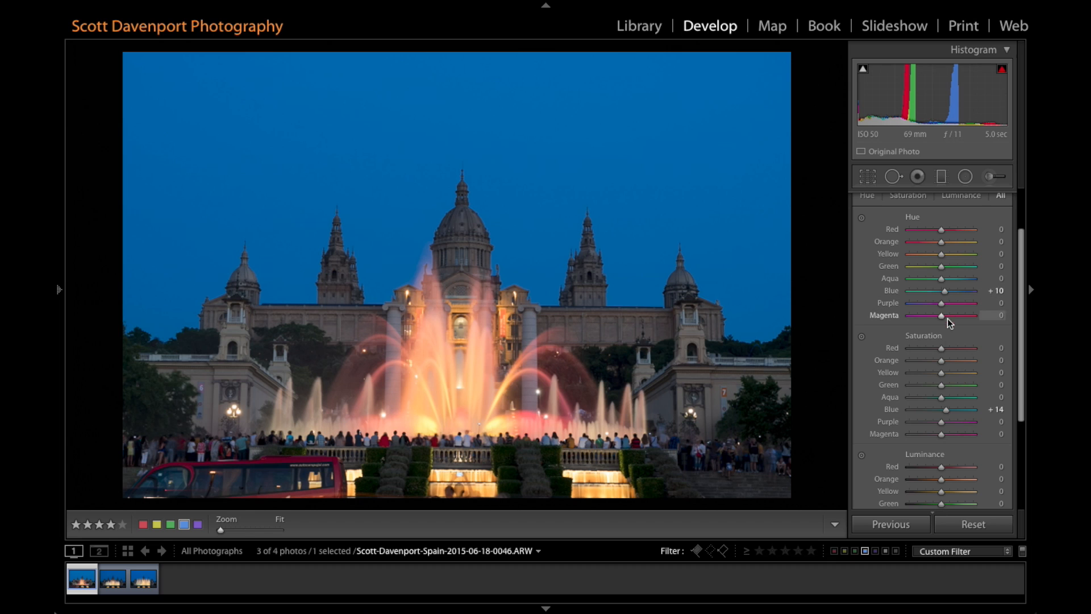
scroll(943, 413, "down", 3)
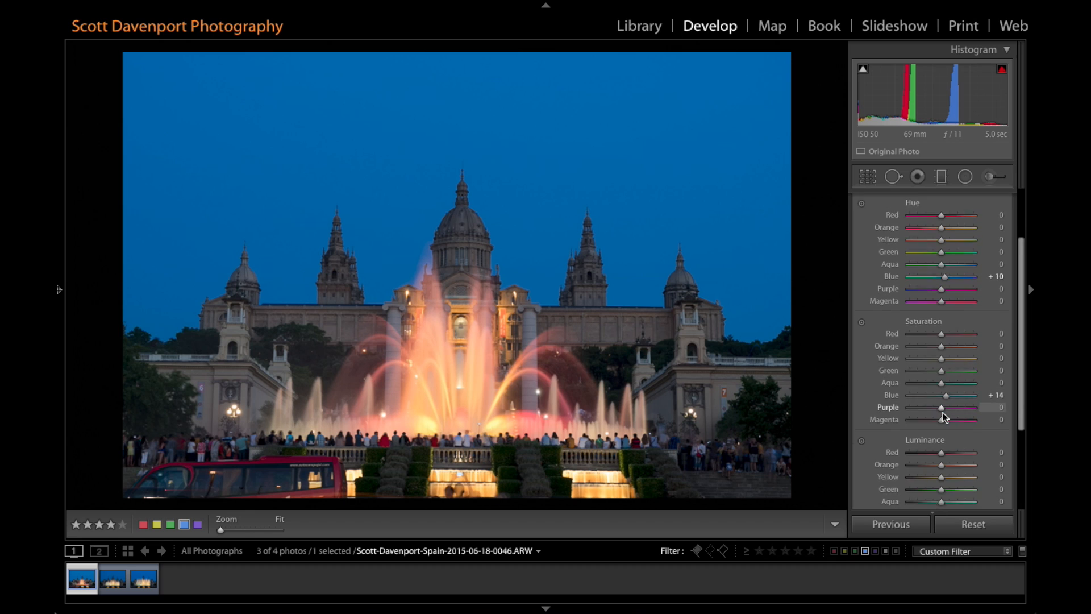
left_click_drag(941, 486, 939, 487)
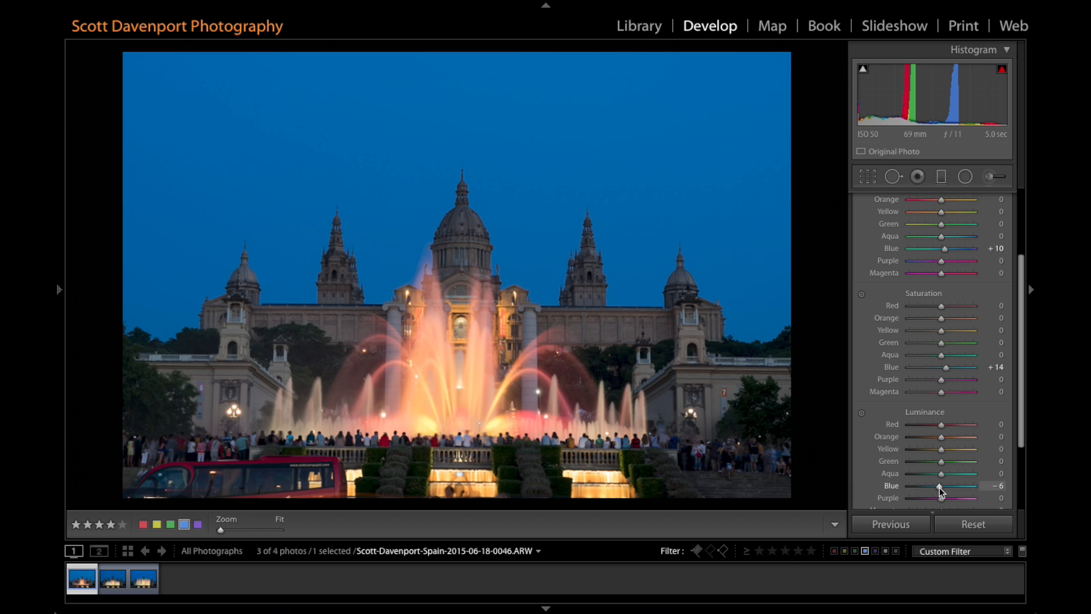
scroll(912, 341, "up", 2)
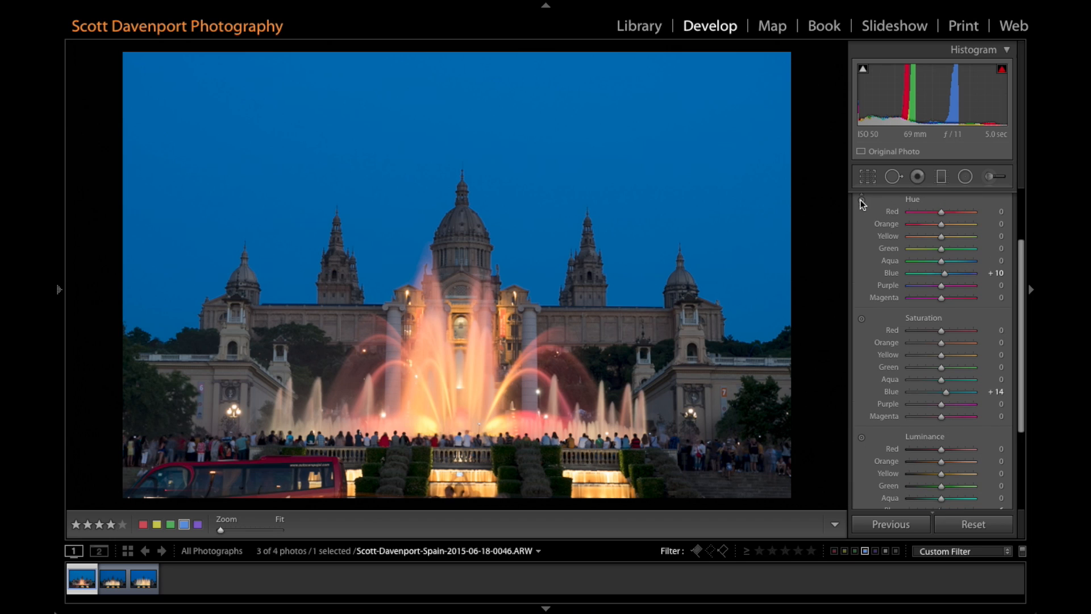
scroll(865, 228, "up", 1)
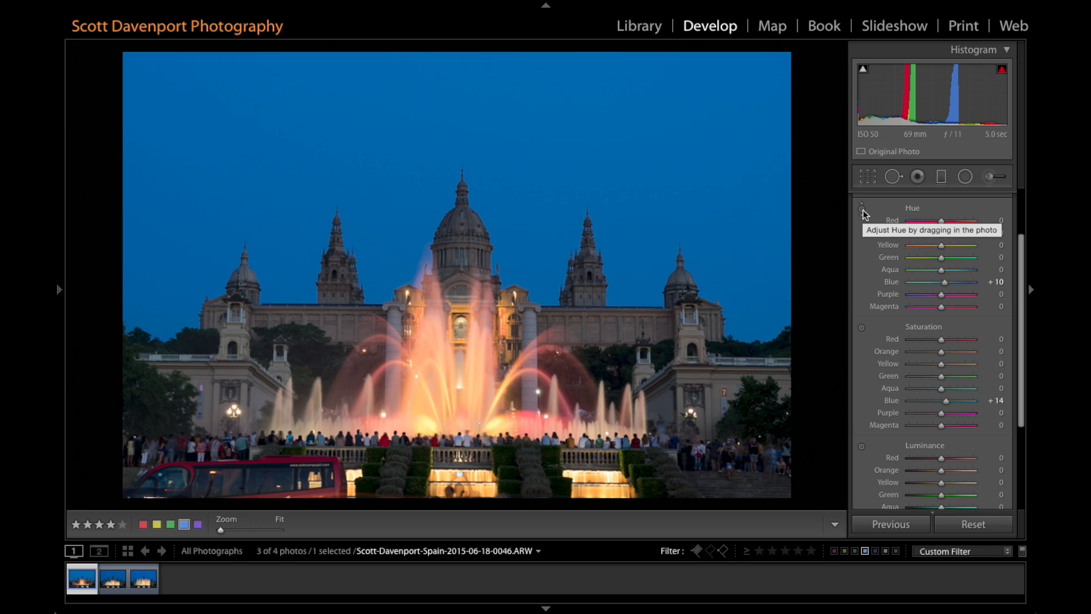
Try shifting the sky's blue hue to +97 and back to +5 with the targeted adjustment tool, and undo it.
left_click(862, 210)
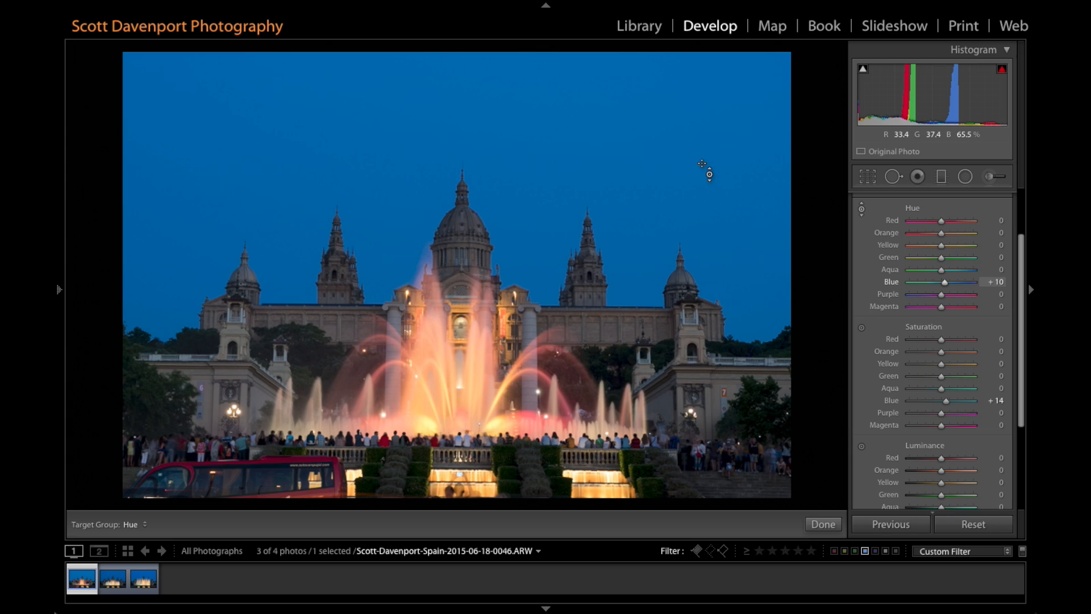
left_click_drag(456, 142, 457, 92)
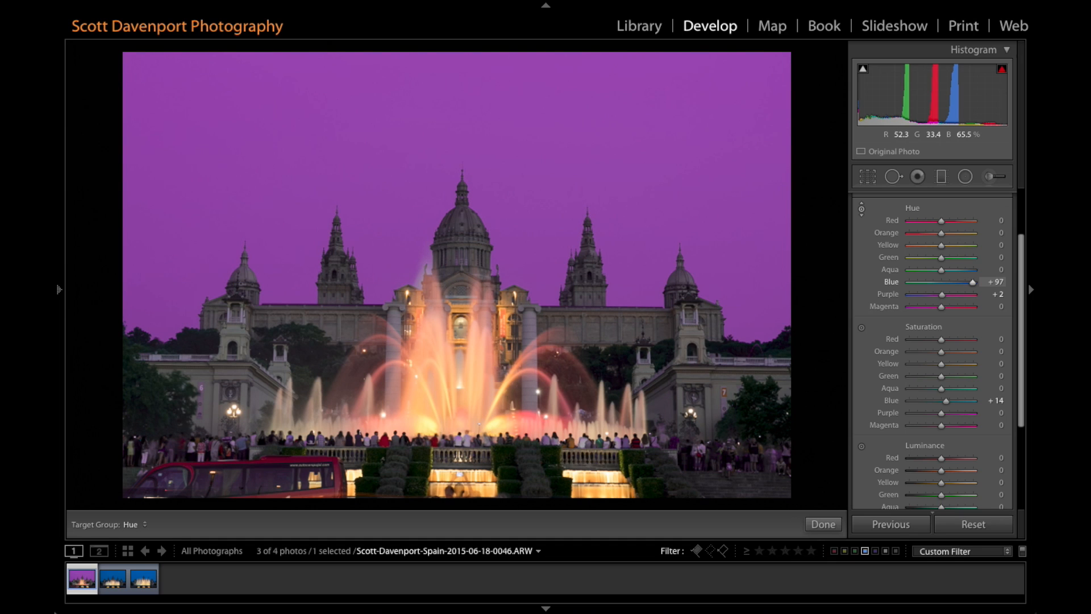
left_click_drag(457, 92, 457, 144)
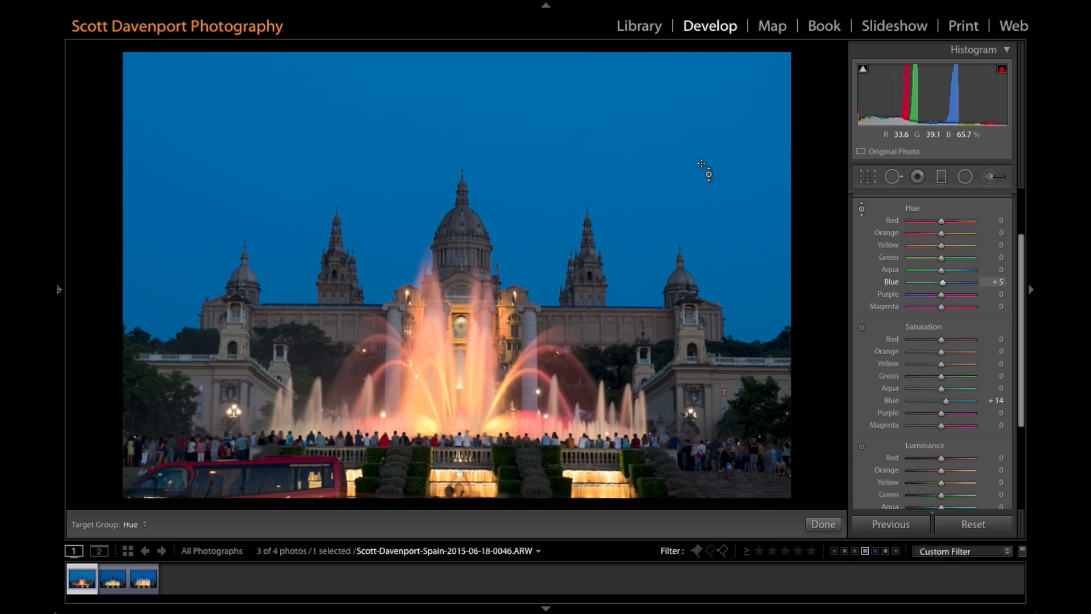
key("ctrl+z")
Compare the sky with the HSL adjustments off and on, and compare the edit with the second fountain photo.
scroll(858, 257, "up", 3)
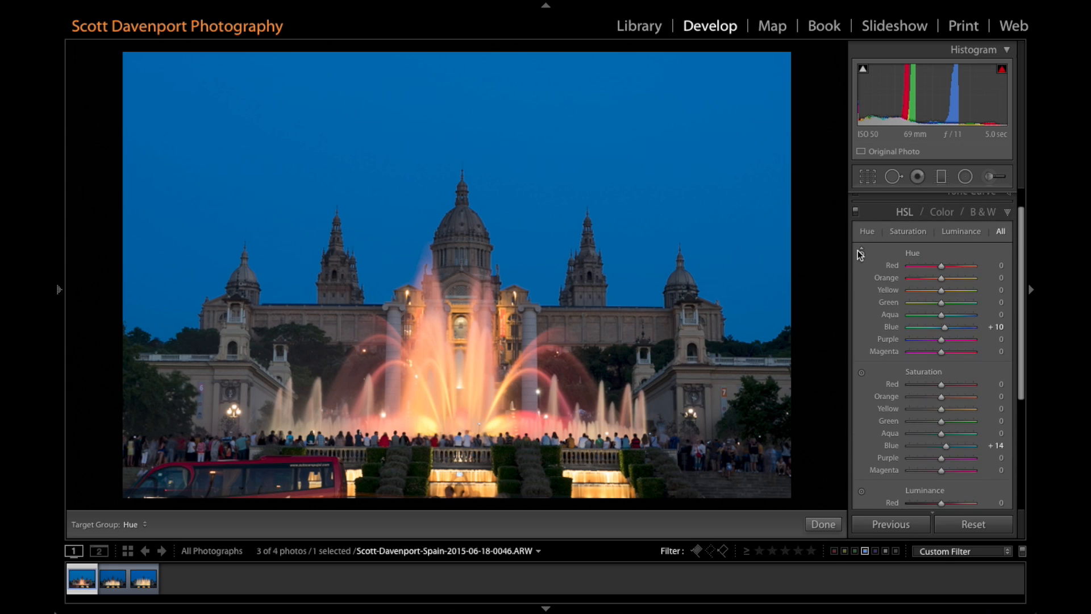
left_click(855, 212)
left_click(855, 210)
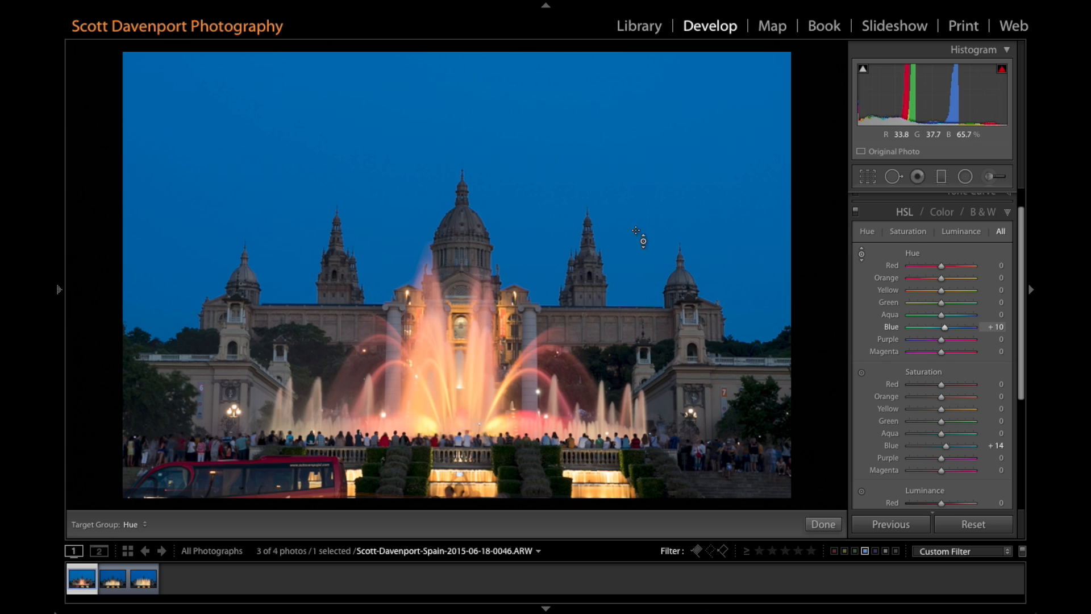
key("Right")
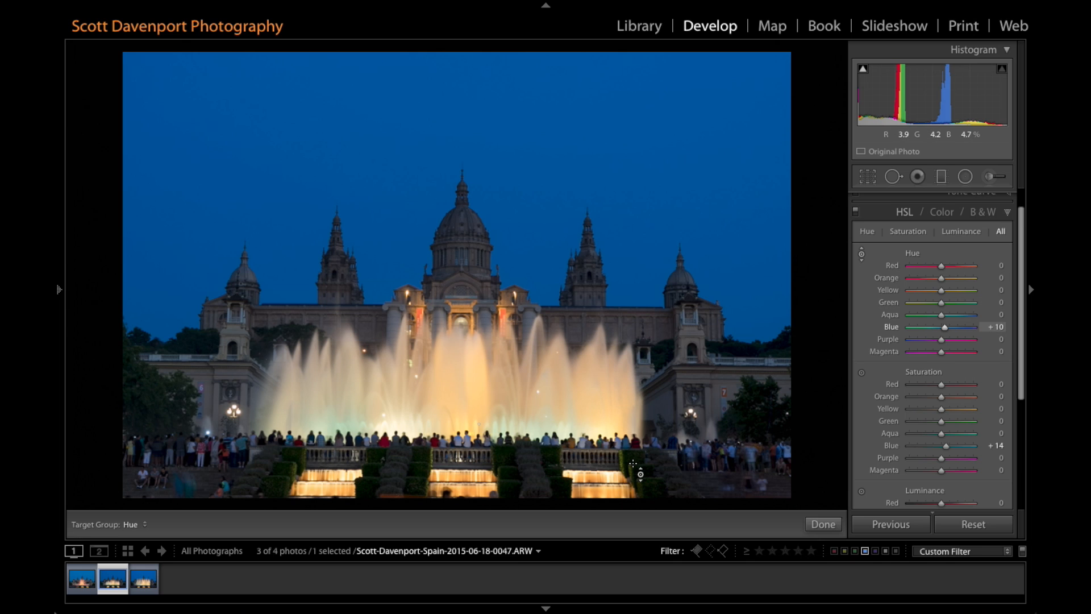
key("Left")
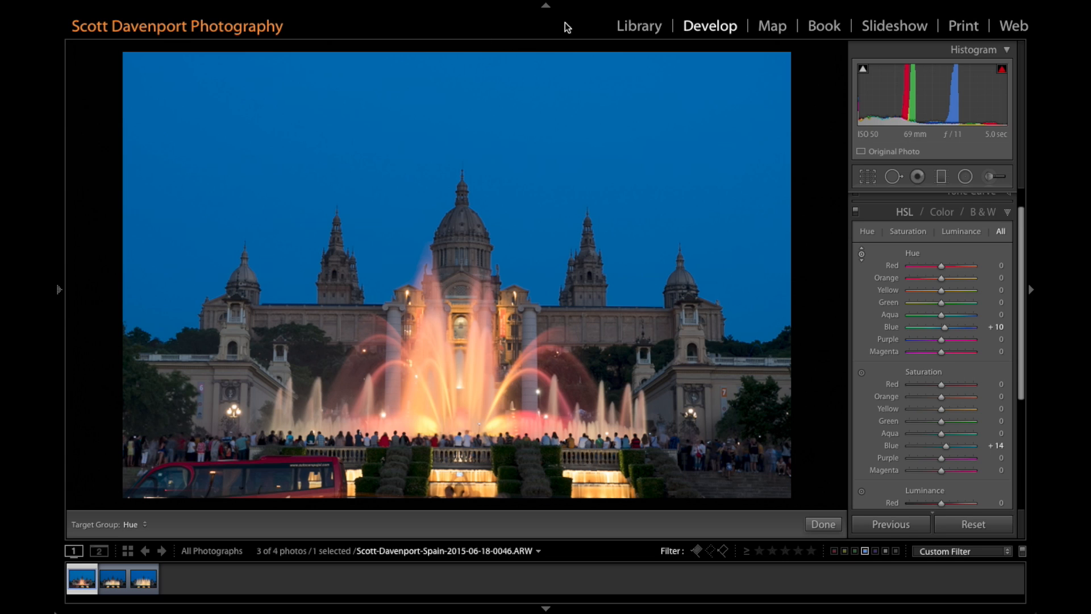
Return to the Library grid and select the first two fountain photos together.
left_click(637, 33)
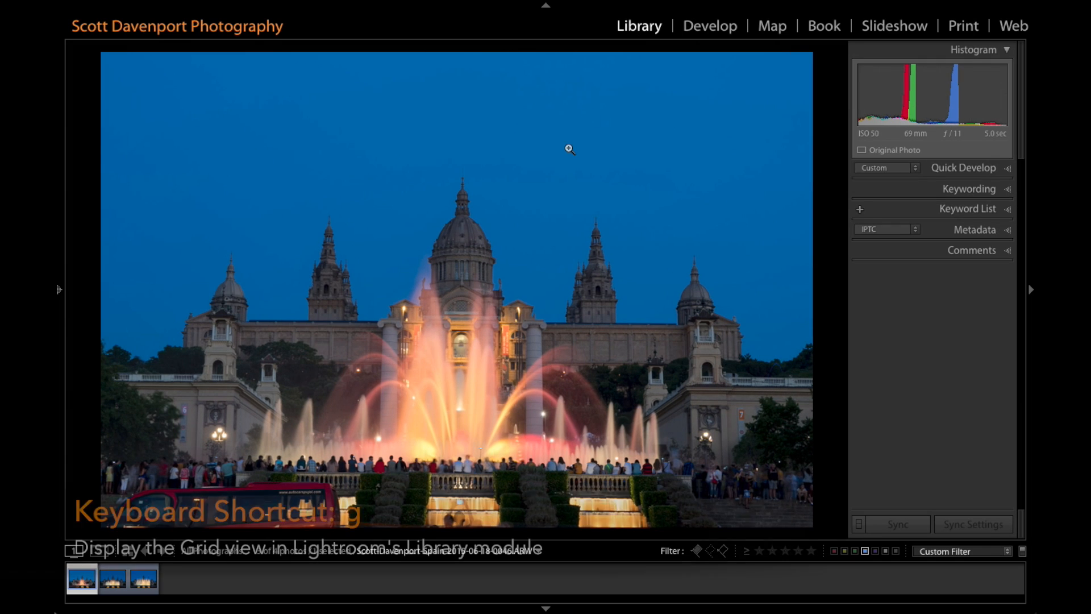
key("g")
left_click(360, 152, "ctrl")
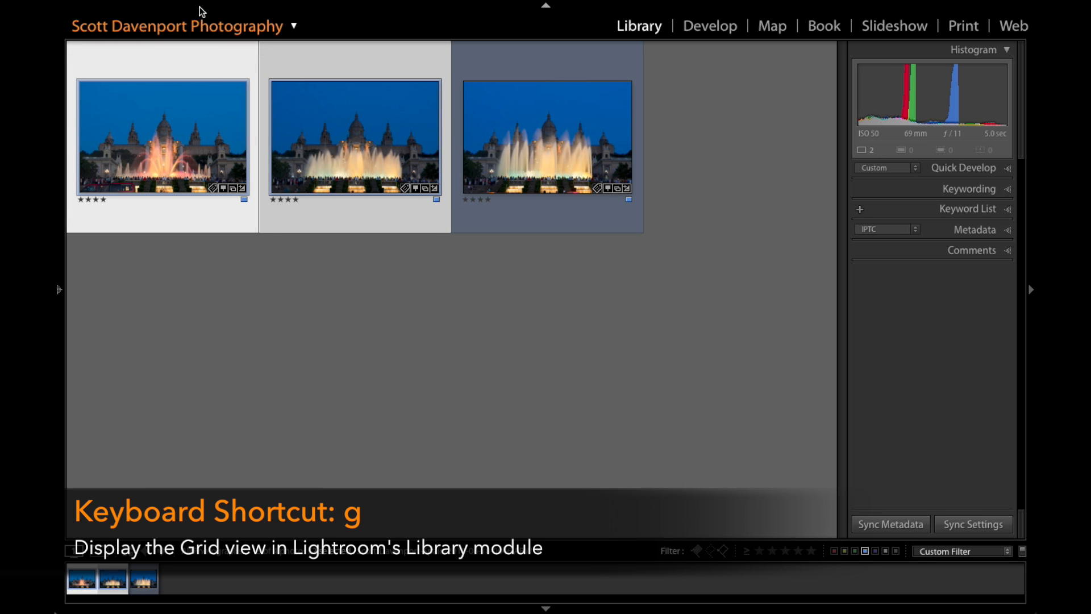
Open the two selected fountain photos as layers in Perfect Layers 9.
mouse_move(193, 3)
left_click(161, 6)
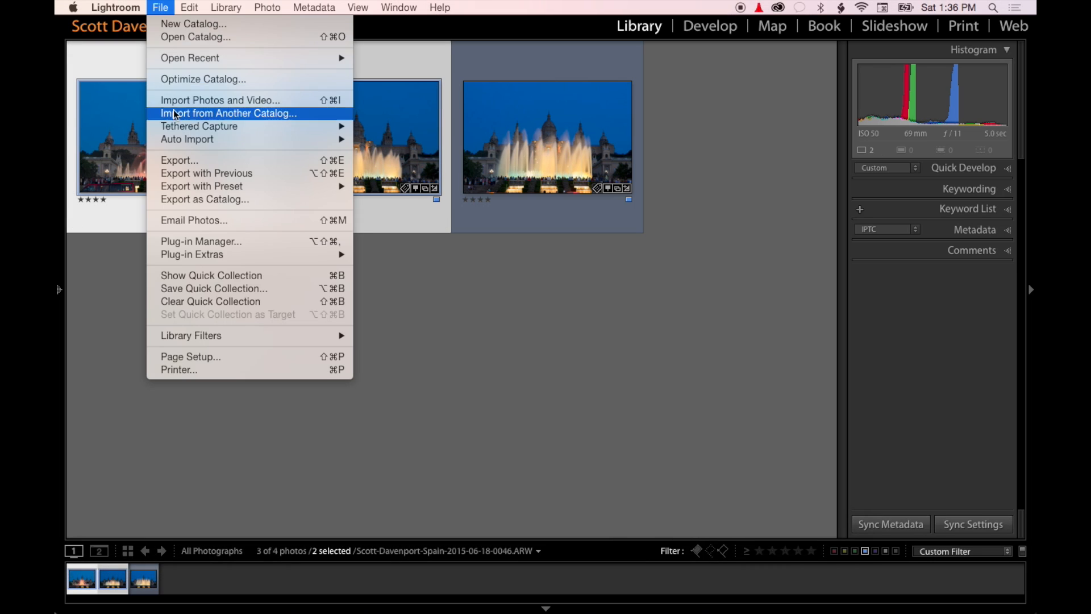
mouse_move(241, 254)
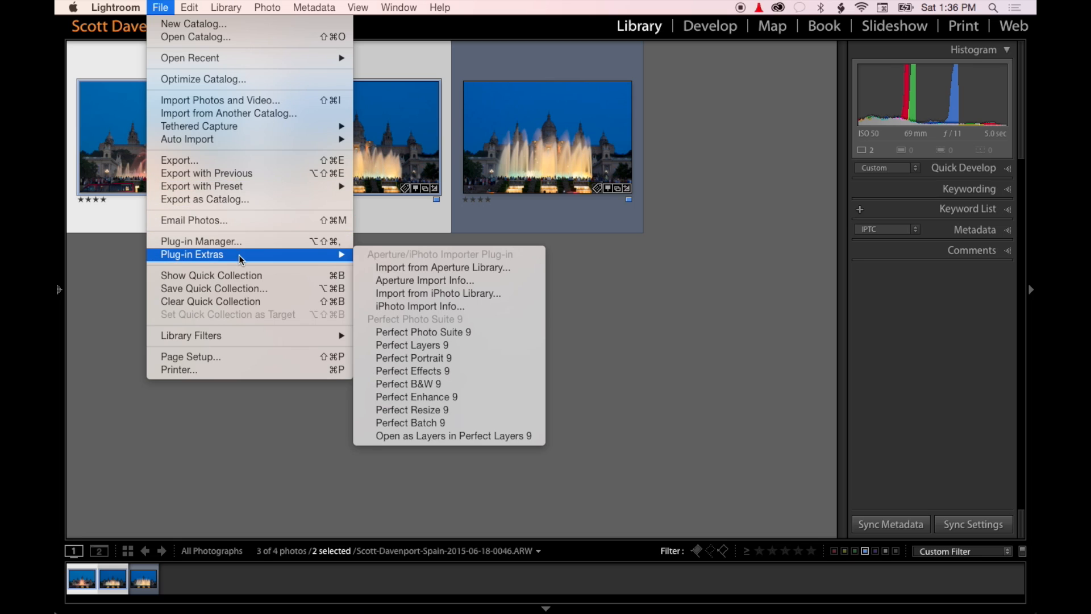
left_click(537, 438)
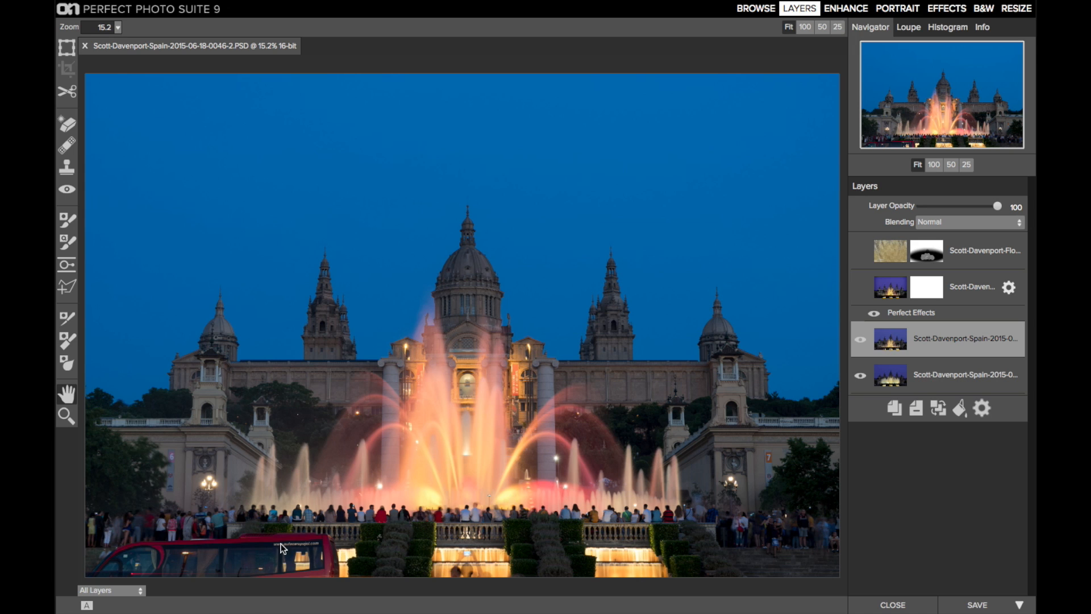
Compare the two fountain photos by hiding and showing the upper photo layer.
left_click(861, 341)
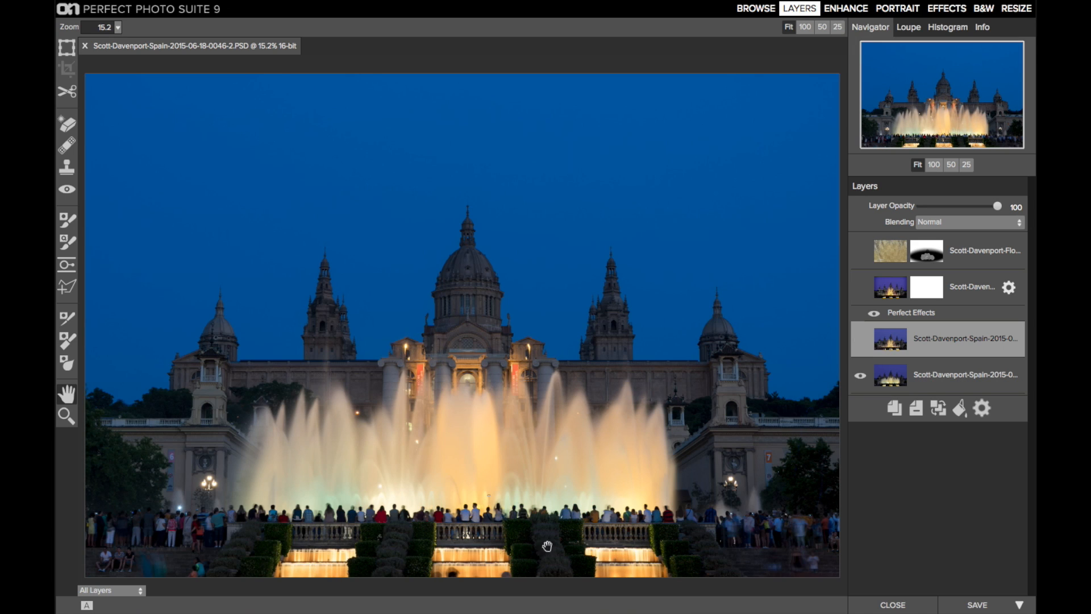
left_click(861, 341)
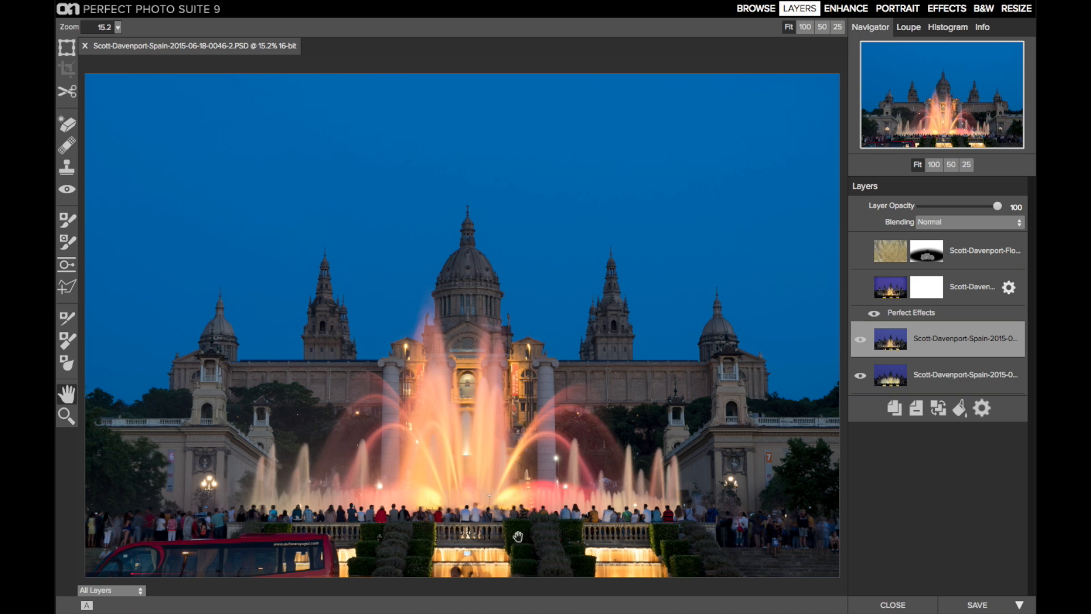
Mask the upper photo with a Linear Bottom gradient from the Masking Bug along the crowd at the fountain's base, and narrow its feathering.
left_click(65, 267)
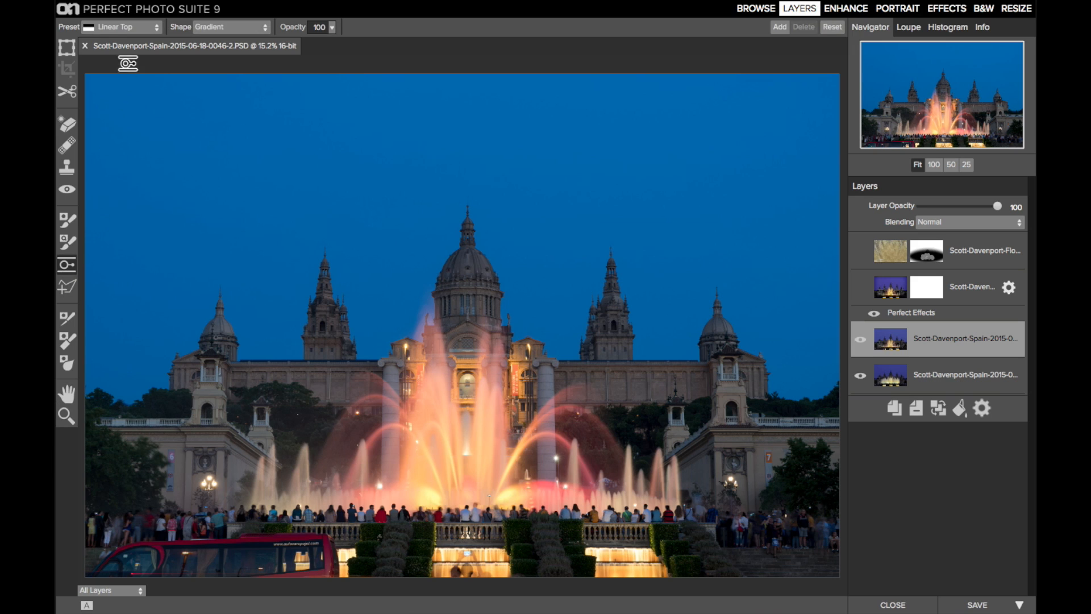
left_click(143, 29)
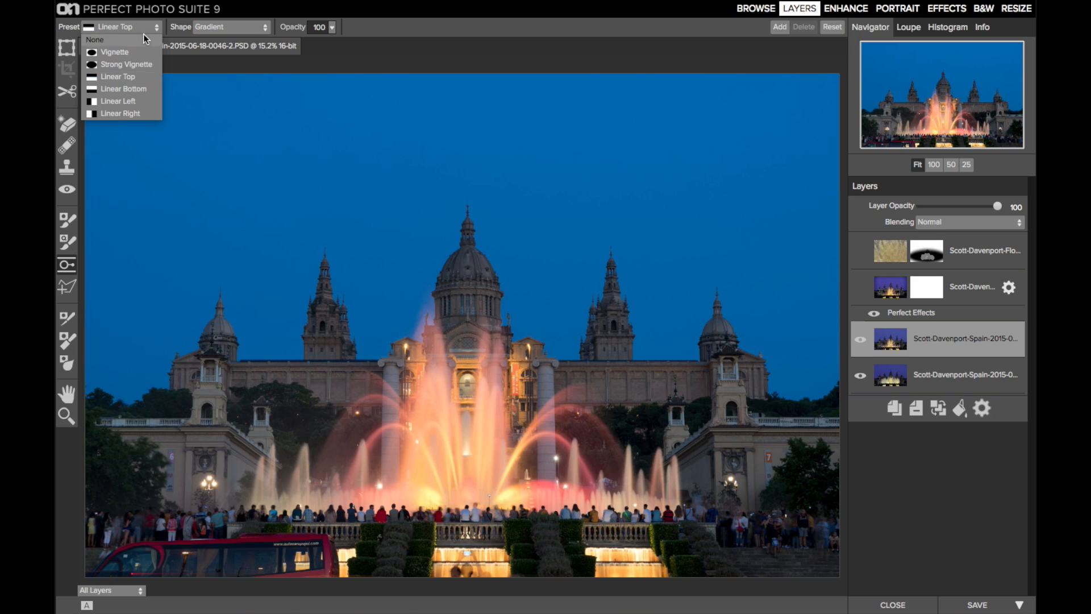
left_click(143, 90)
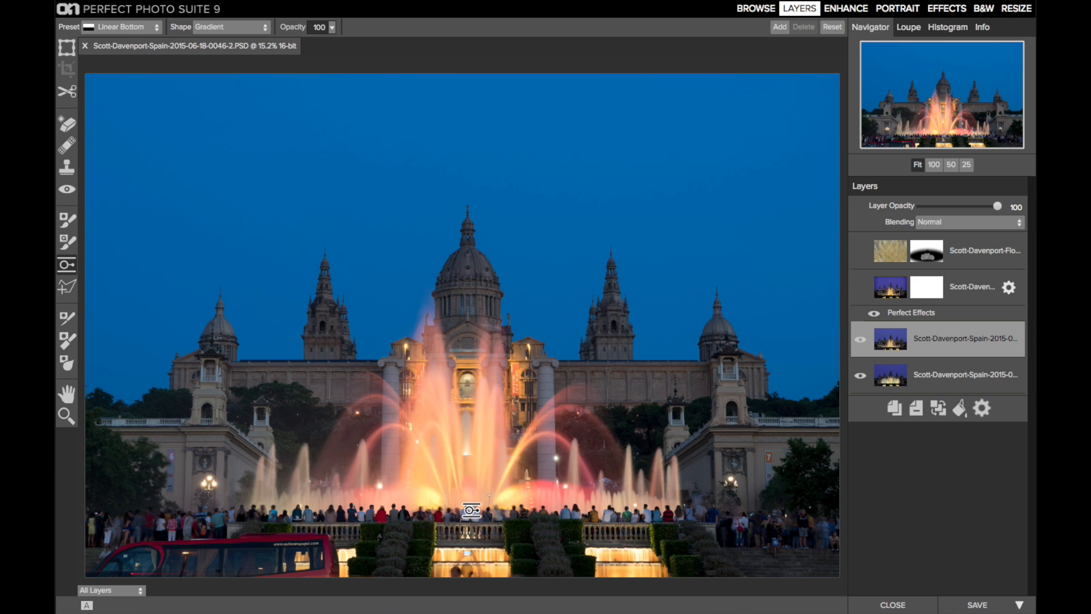
left_click(471, 511)
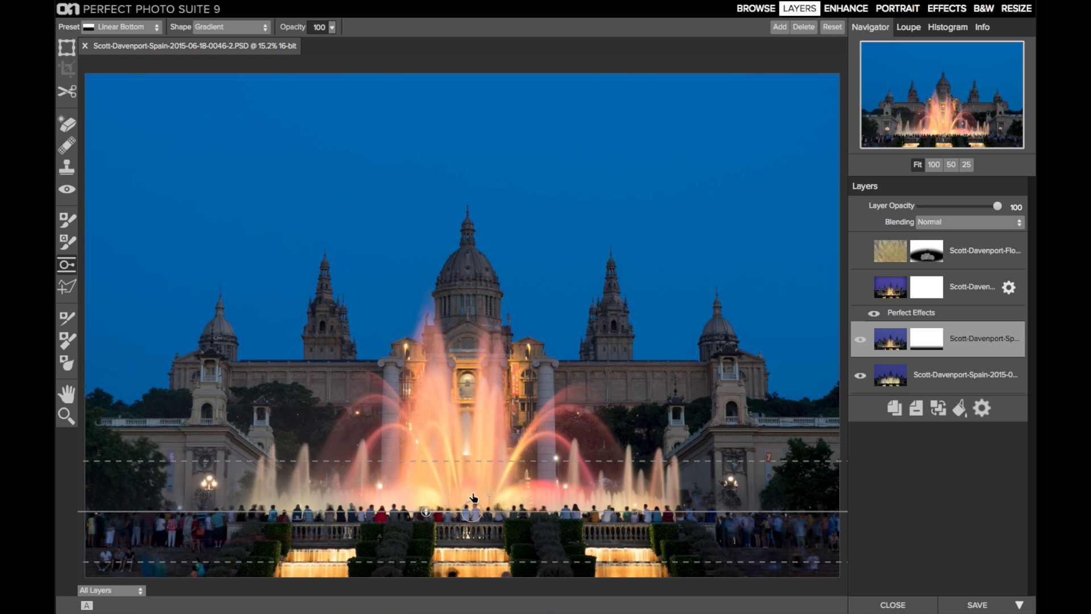
left_click_drag(473, 461, 471, 497)
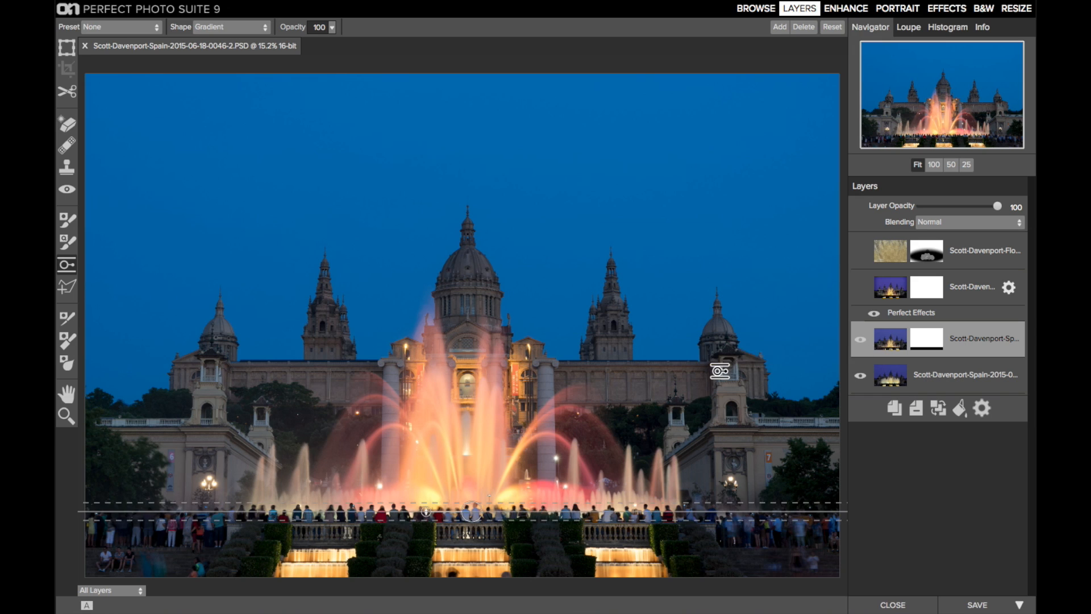
Check the gradient mask's coverage of the foreground by switching the red mask view on and off.
key("ctrl+m")
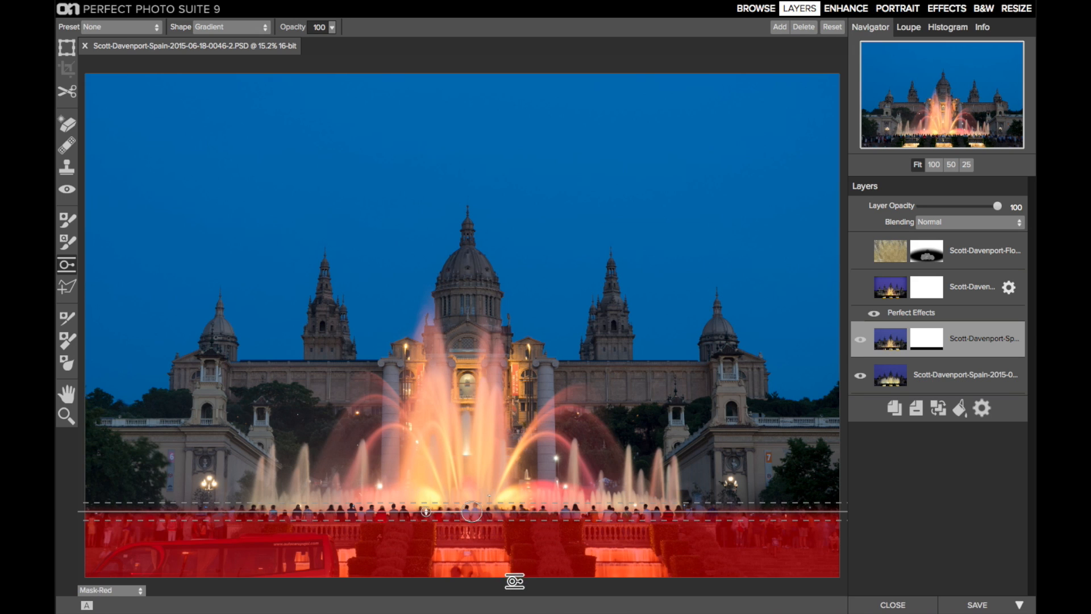
key("ctrl+m")
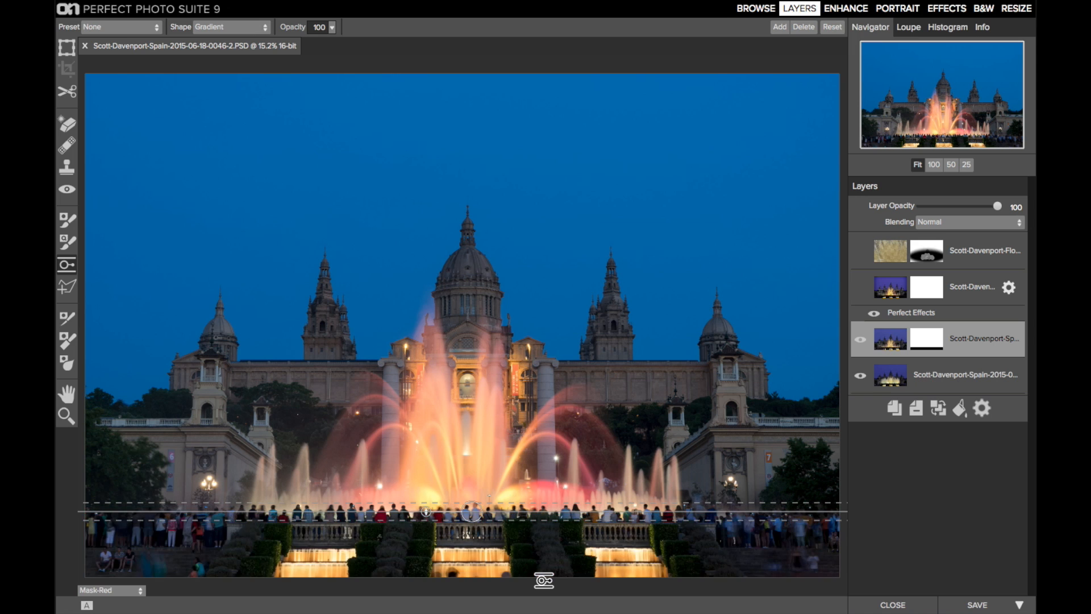
key("ctrl+m")
key("ctrl+m")
key("ctrl+m")
key("ctrl+m")
Set the Masking Brush to Paint In at size 150 and display the red mask over the foreground.
left_click(67, 219)
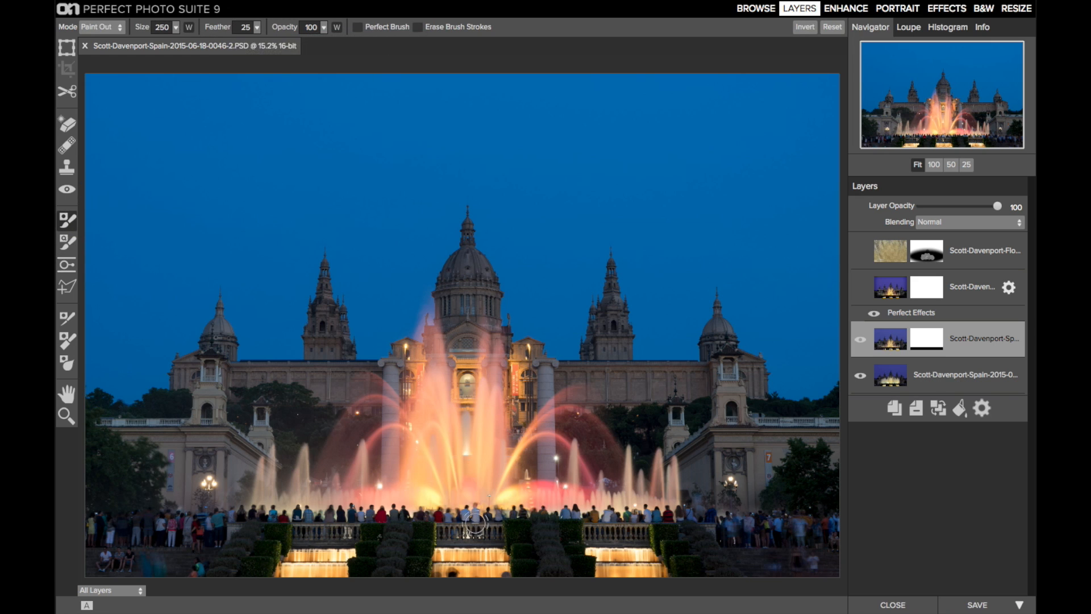
key("bracketleft")
key("bracketleft")
key("bracketleft")
key("ctrl+m")
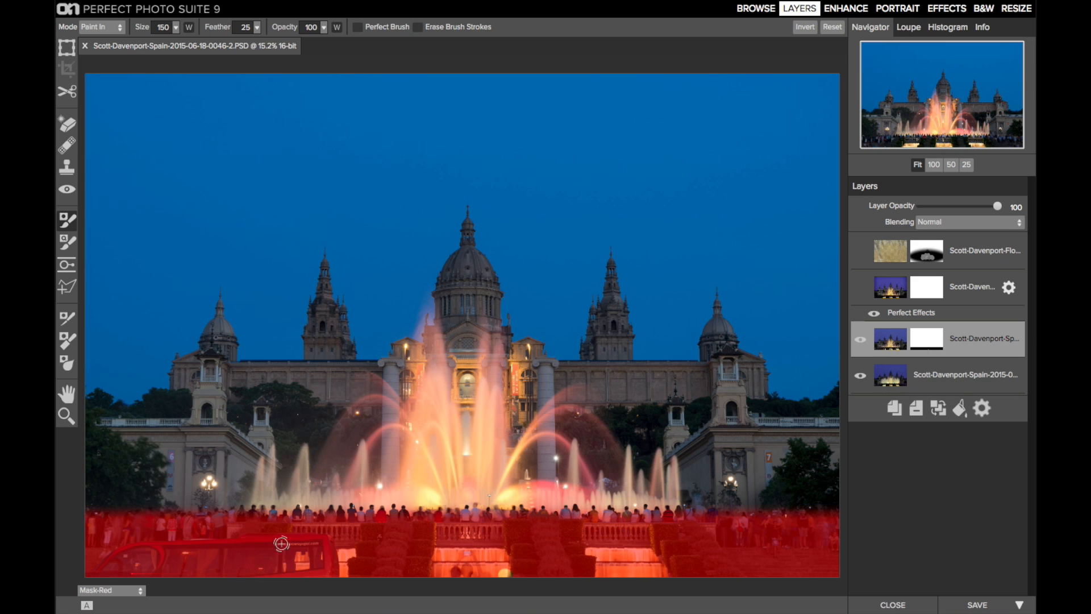
Compare the blended foreground with and without the red mask view, from the vehicle area to the cascades.
key("super+m")
key("super+m")
key("super+m")
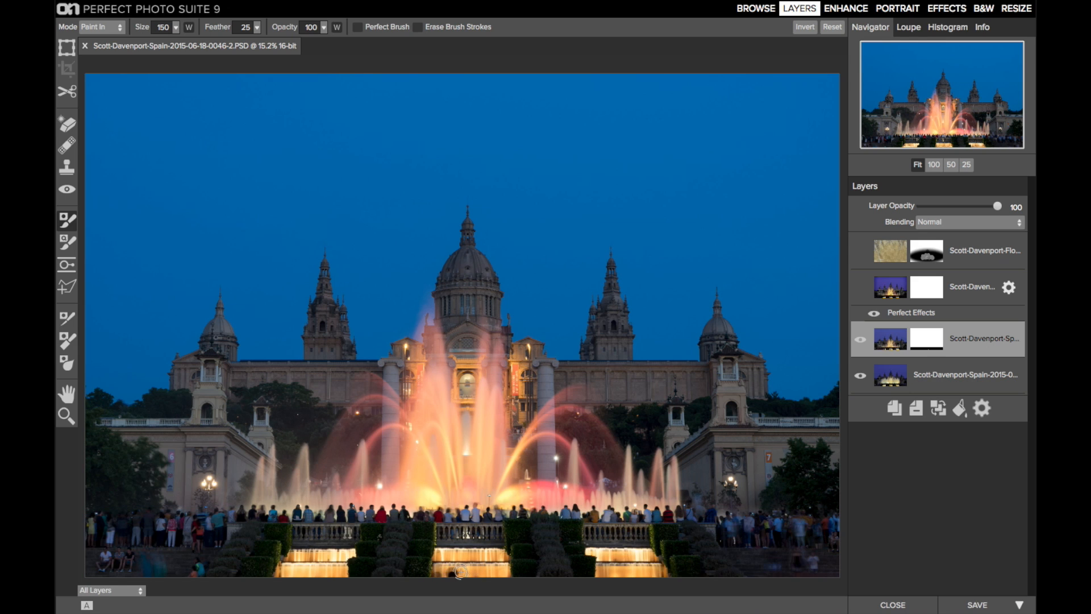
key("super+m")
key("super+m")
key("super+m")
key("super+m")
key("super+m")
key("super+m")
Create a new stamped layer above the masked photo and select it for retouching.
left_click(276, 7)
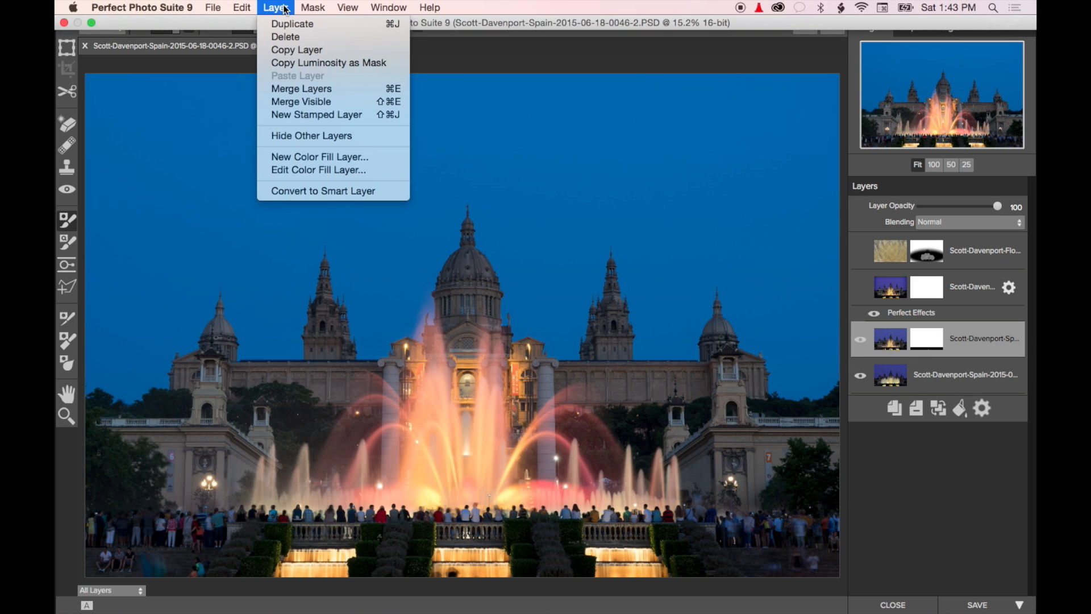
left_click(297, 116)
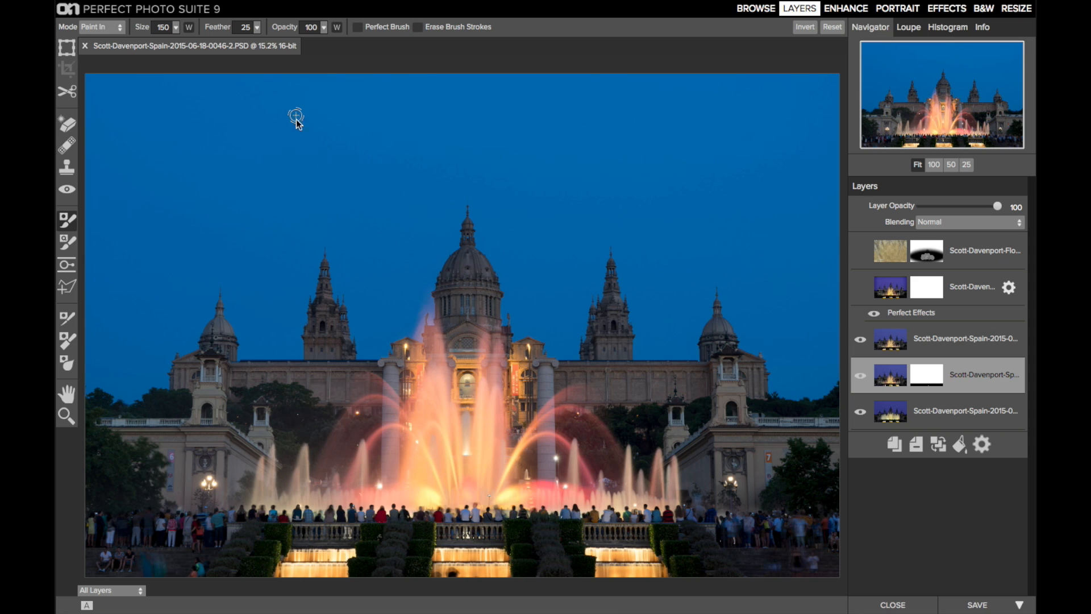
left_click(963, 334)
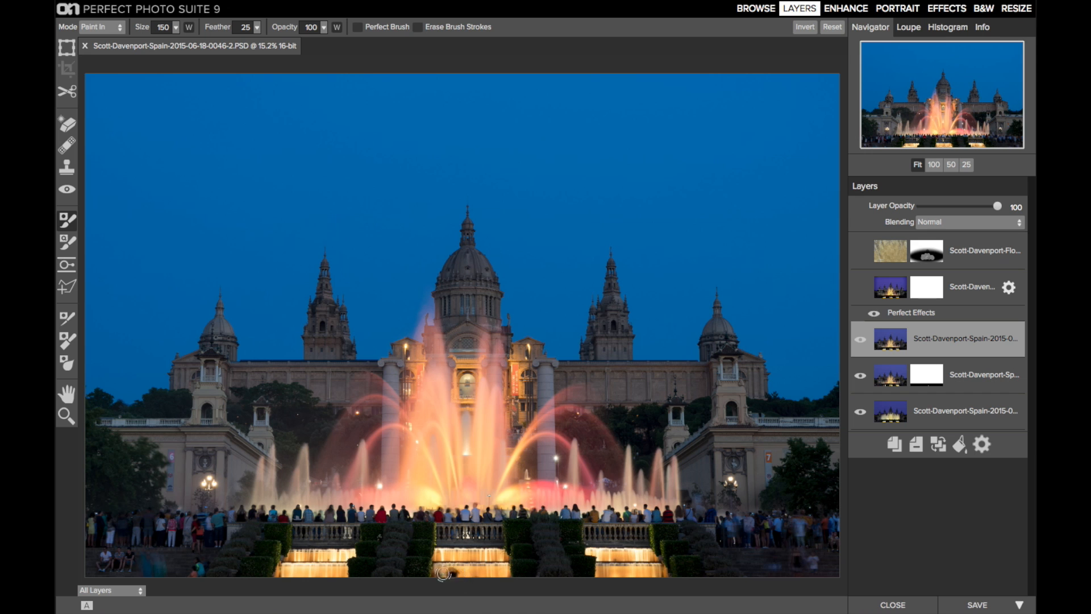
Remove the small dark spot at the lower edge of the cascade with the Perfect Eraser at size 25, working at 100% view.
left_click(935, 165)
left_click_drag(945, 100, 943, 142)
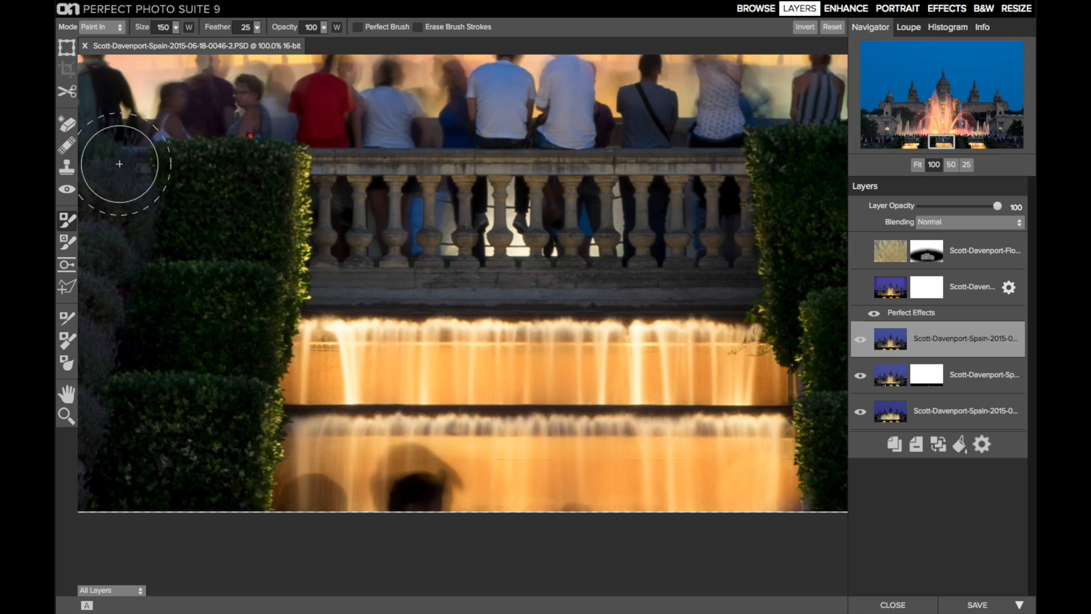
left_click(67, 124)
key("bracketleft")
key("bracketleft")
key("bracketleft")
key("bracketleft")
key("bracketleft")
key("bracketleft")
key("bracketleft")
key("bracketleft")
key("bracketleft")
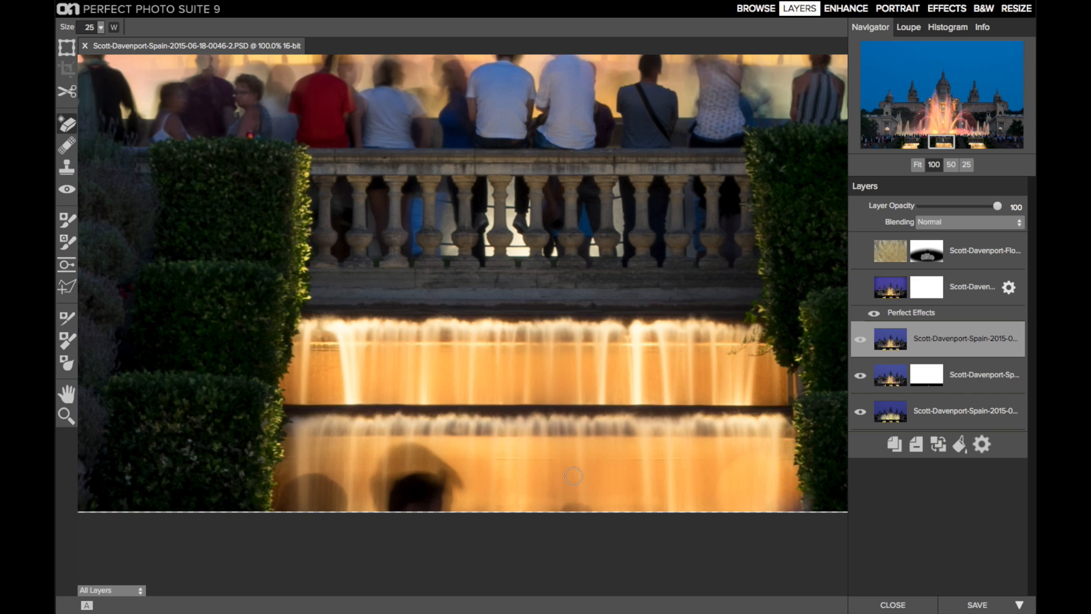
left_click_drag(563, 506, 592, 506)
Set the Clone Stamp to size 45 and clone clear cascade water over the smaller head shadow.
left_click(66, 167)
key("bracketleft")
key("bracketleft")
key("bracketleft")
key("bracketleft")
key("bracketleft")
key("bracketleft")
key("bracketleft")
key("bracketleft")
key("bracketleft")
key("bracketleft")
key("bracketleft")
key("bracketleft")
key("bracketleft")
key("bracketleft")
key("bracketleft")
key("bracketleft")
key("bracketleft")
key("bracketleft")
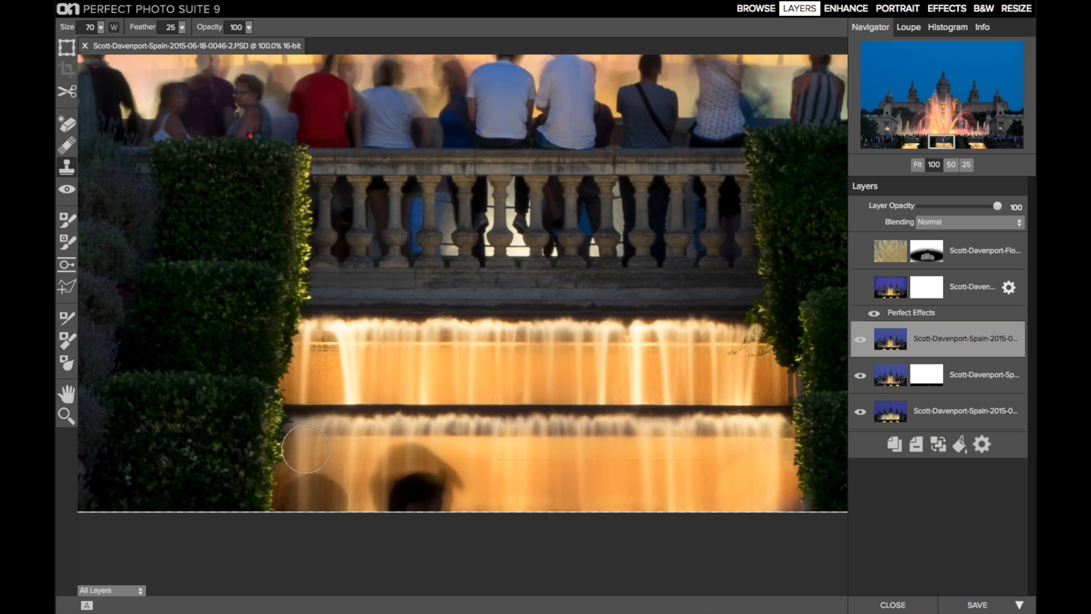
key("bracketleft")
key("bracketleft")
key("bracketleft")
key("bracketleft")
key("bracketleft")
key("bracketright")
key("bracketright")
key("bracketright")
key("bracketright")
key("bracketright")
key("bracketleft")
key("bracketleft")
key("bracketleft")
key("bracketleft")
key("bracketleft")
left_click_drag(307, 454, 304, 483)
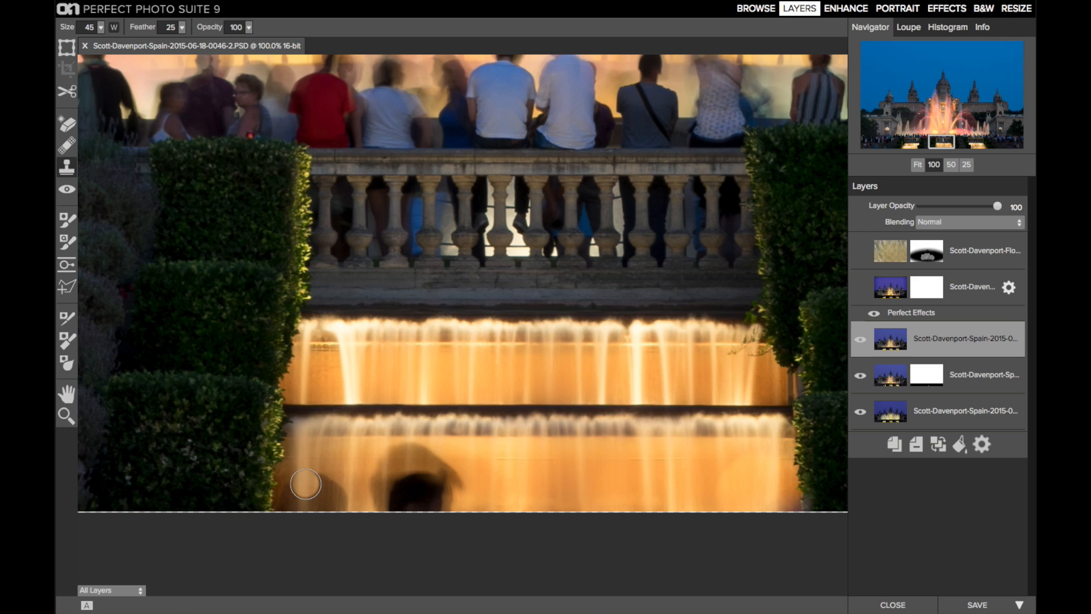
mouse_move(305, 484)
left_mouse_down()
mouse_move(318, 482)
mouse_move(293, 482)
mouse_move(303, 486)
left_mouse_up()
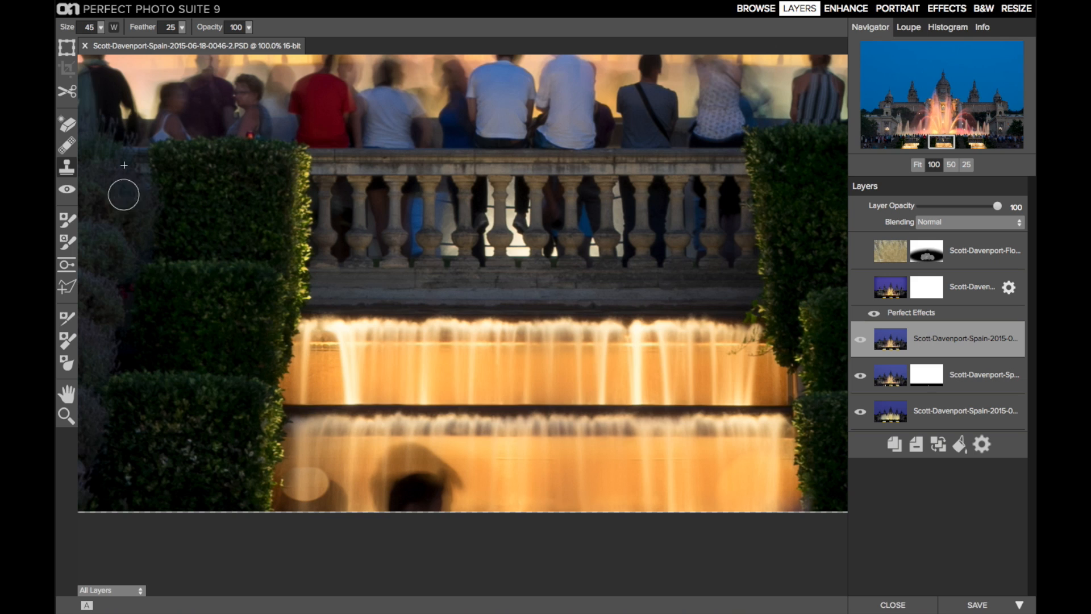
Try to smooth the cloned patch on the cascade with the Retouch Brush at size 20.
left_click(66, 146)
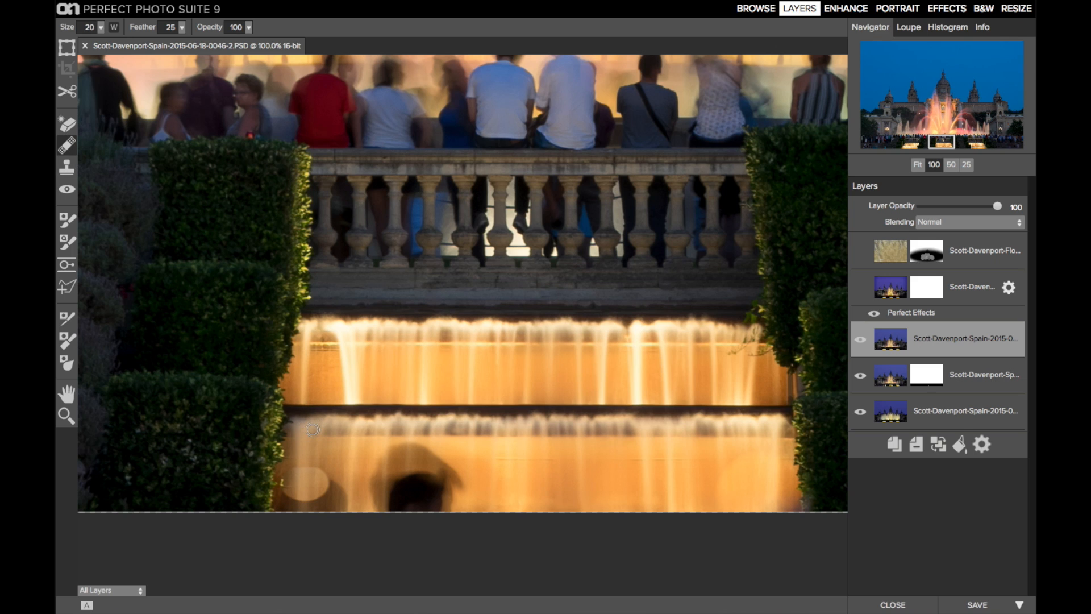
left_click_drag(288, 474, 334, 480)
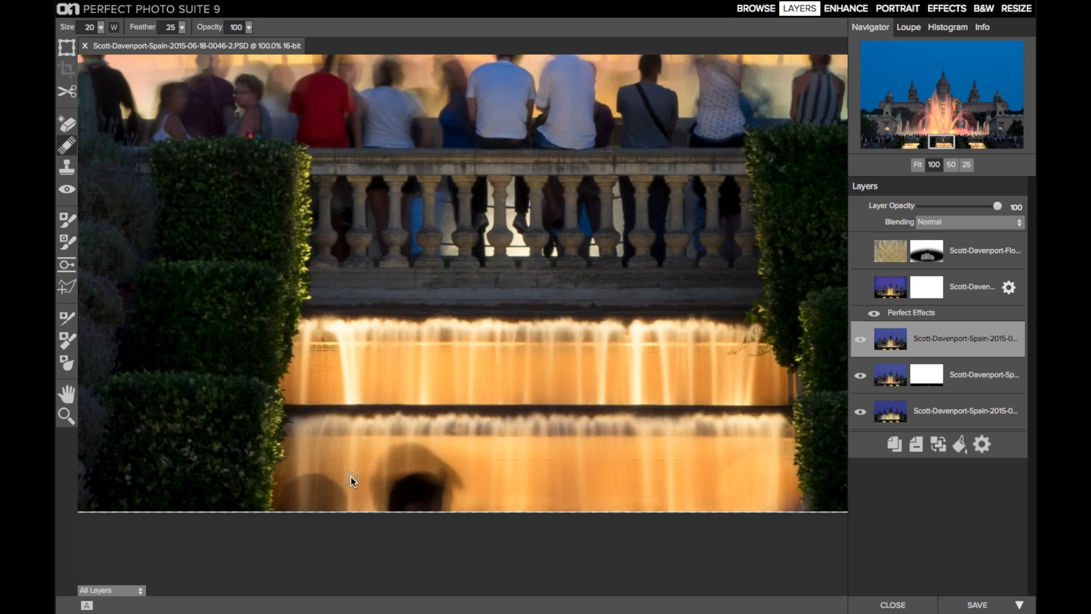
Try cloning the smaller head shadow away with the Clone Stamp at size 50, and undo it.
left_click(66, 166)
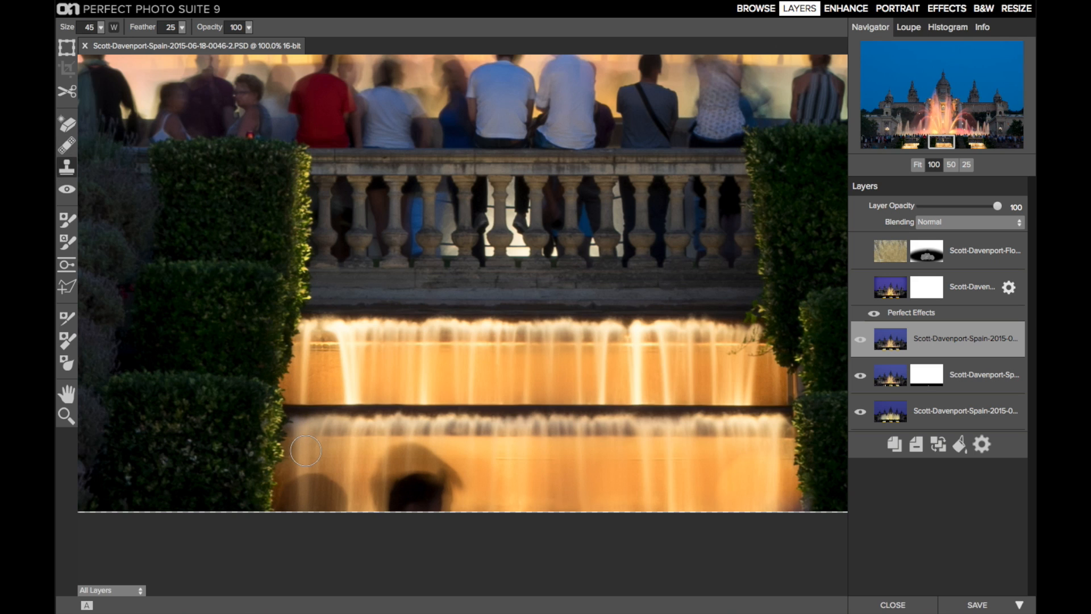
key("bracketright")
left_click(350, 460, "alt")
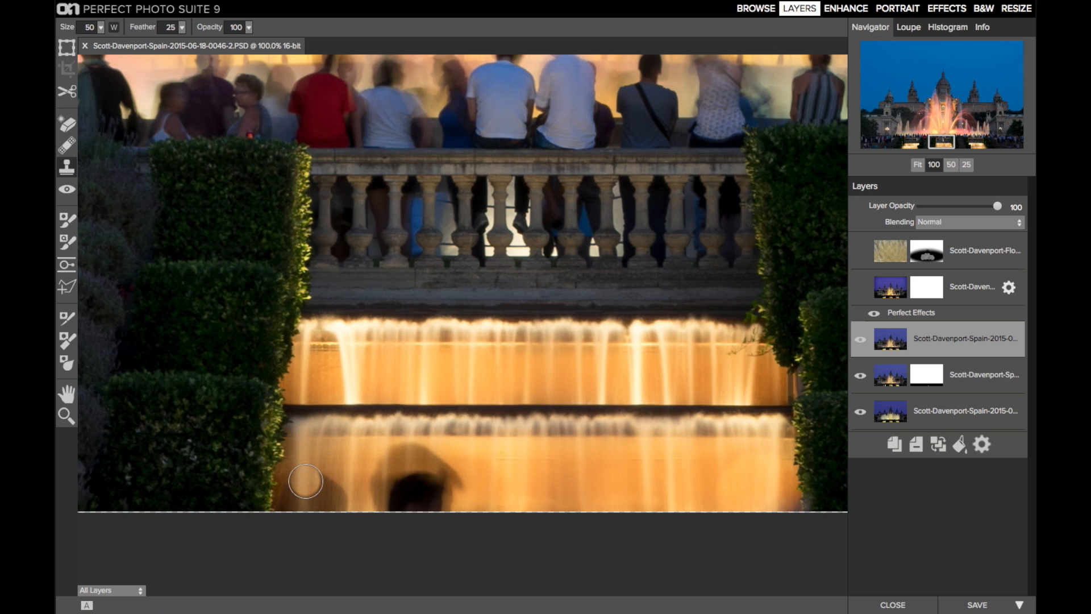
left_click(305, 482)
key("ctrl+z")
Set the Clone Stamp's opacity to 60 and clone cascade water over the smaller head shadow.
left_click_drag(210, 26, 168, 24)
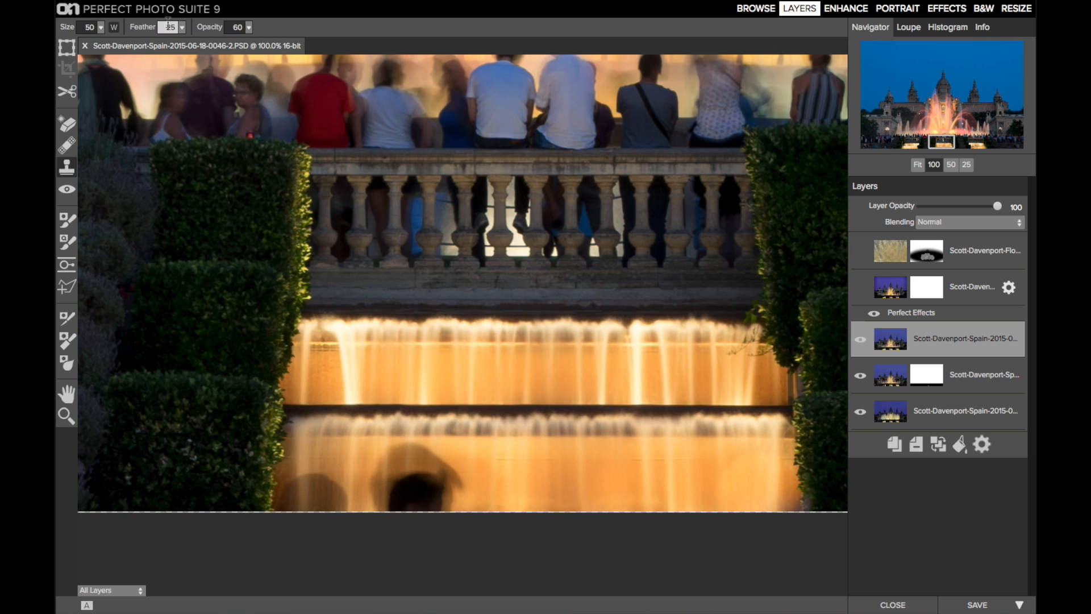
left_click(305, 481)
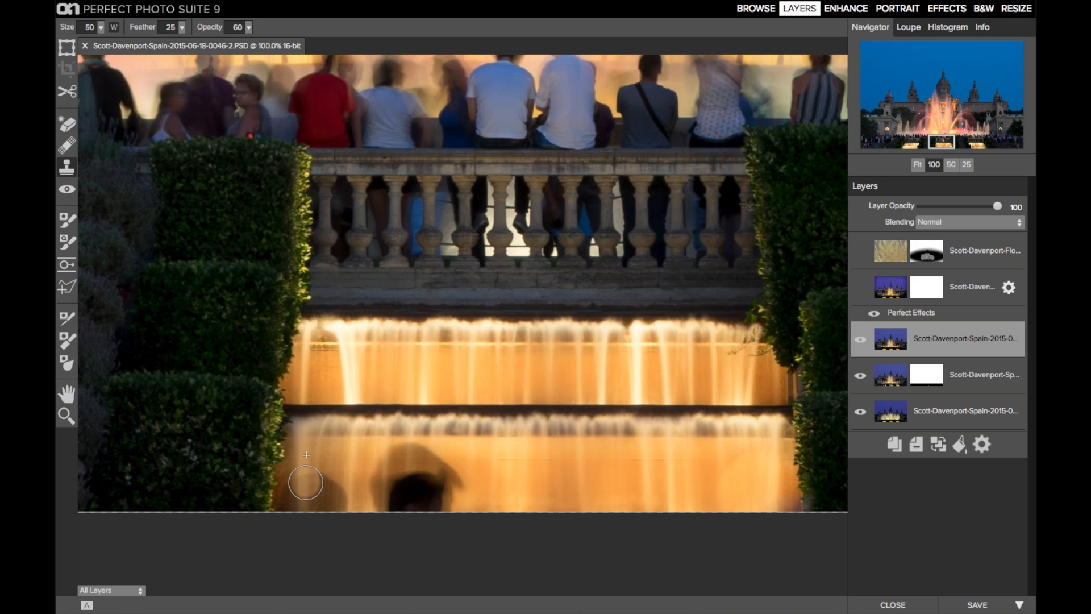
left_click_drag(306, 482, 306, 494)
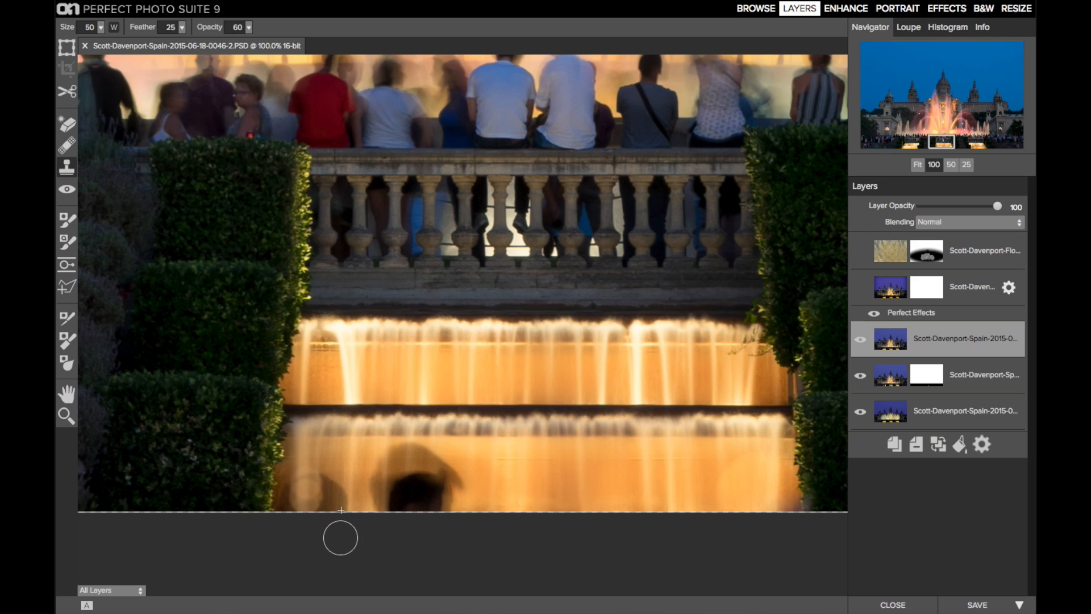
Try to clean up the cloned patch with a smaller Perfect Eraser, and delete the stamped retouching layer.
left_click(64, 129)
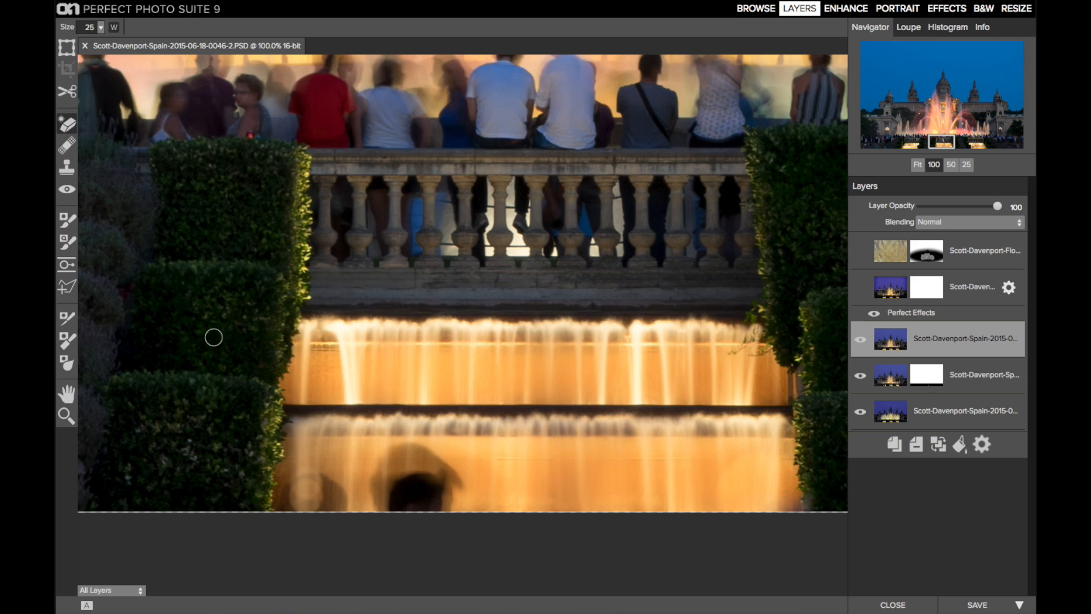
key("bracketleft")
left_click_drag(299, 483, 314, 483)
mouse_move(289, 485)
left_mouse_down()
mouse_move(285, 508)
mouse_move(288, 491)
left_mouse_up()
left_click(916, 443)
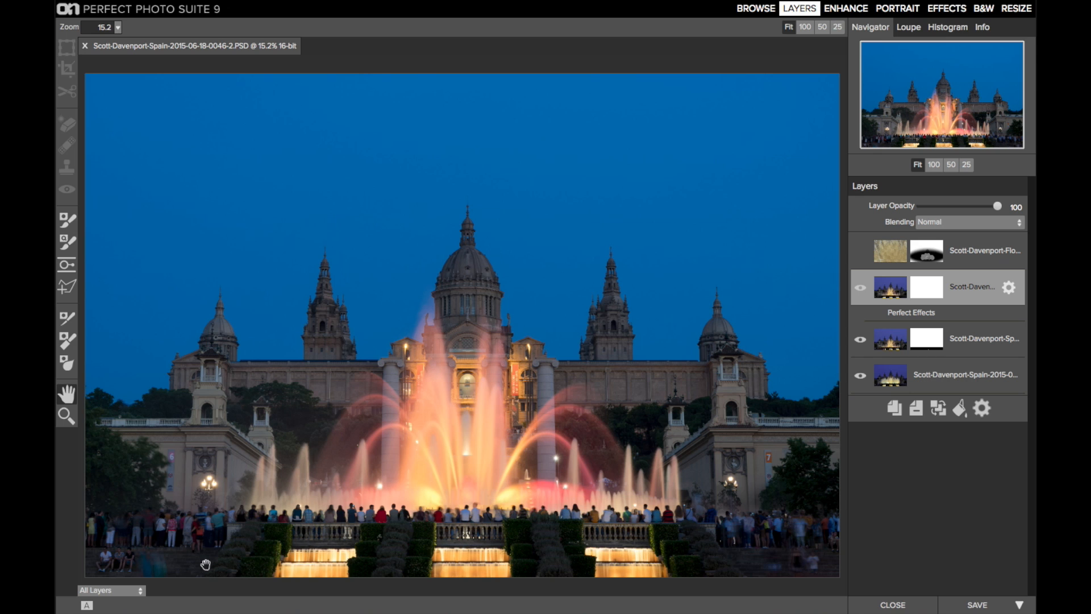
Compare the base photo with the Perfect Effects layer by hiding both upper photo layers and showing the effects layer.
left_click(860, 339)
left_click(860, 289)
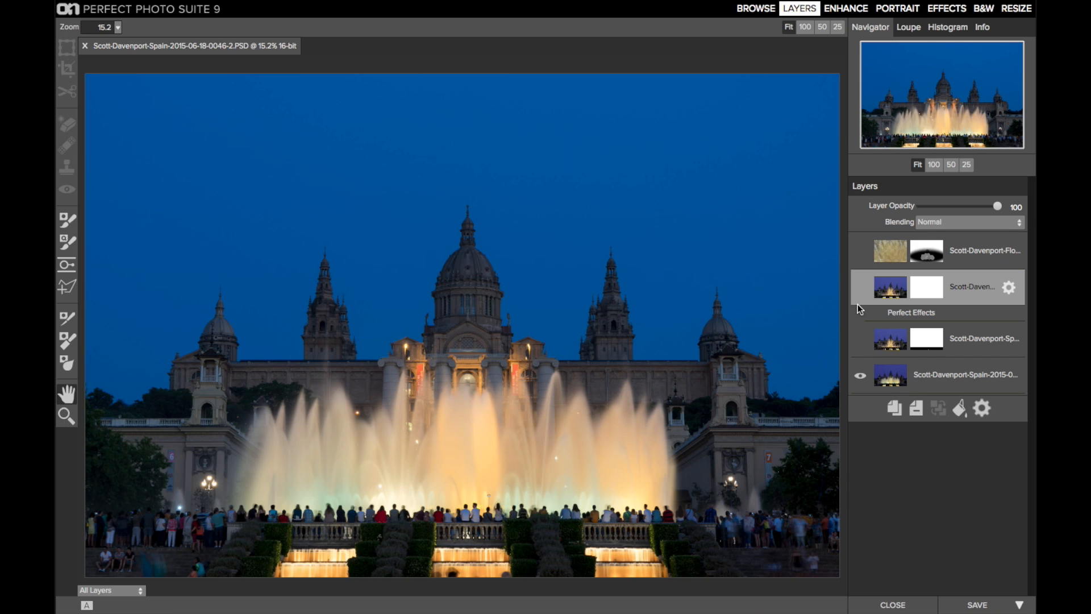
left_click(862, 288)
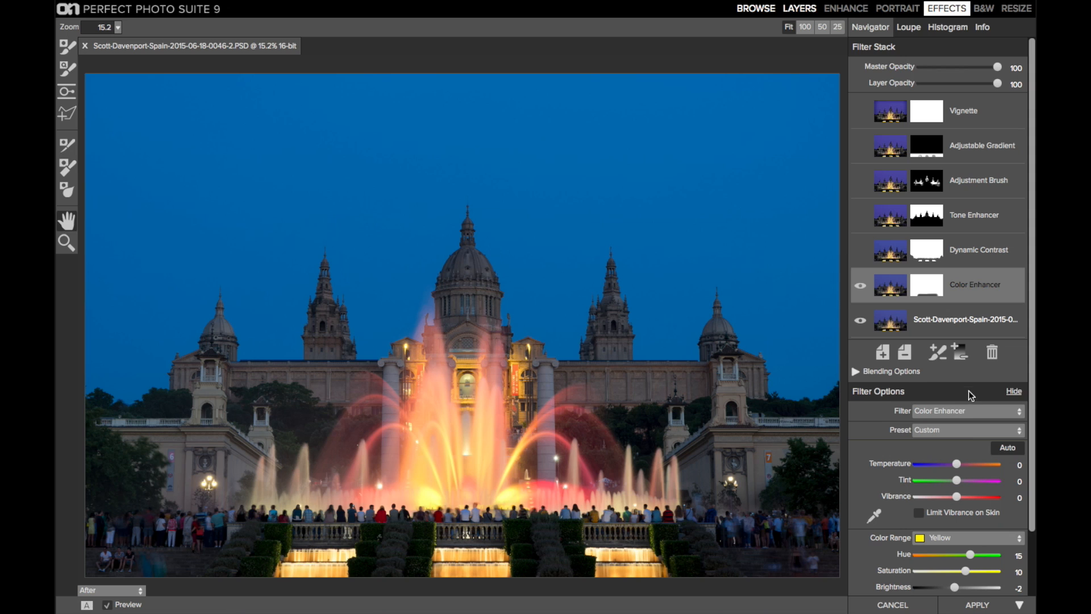
Review the Color Enhancer's red, orange and yellow range settings, briefly shifting the yellow hue and returning it to 15.
scroll(969, 425, "down", 3)
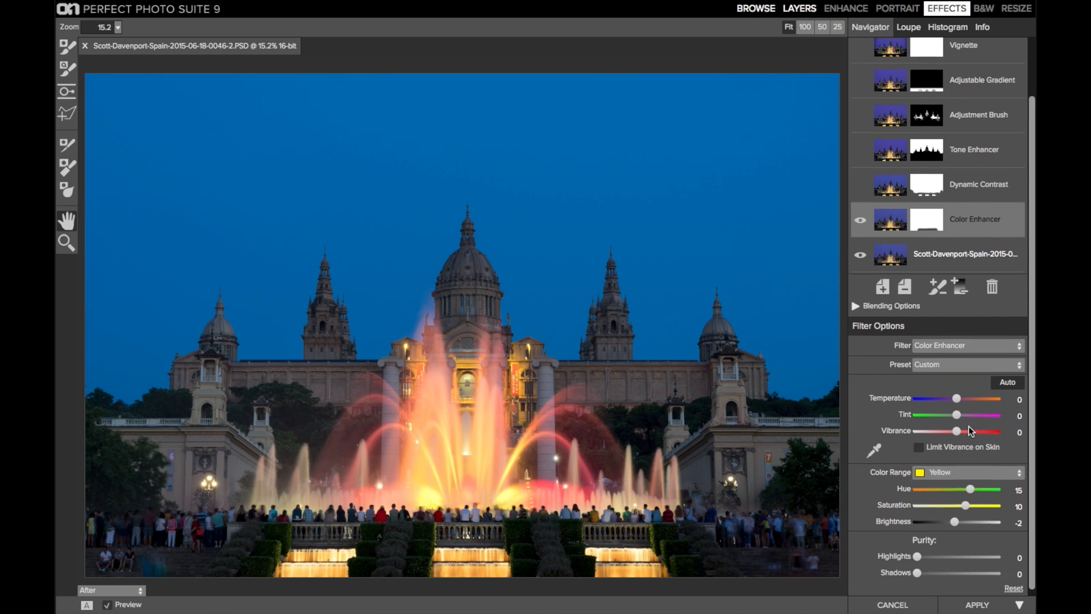
left_click(946, 463)
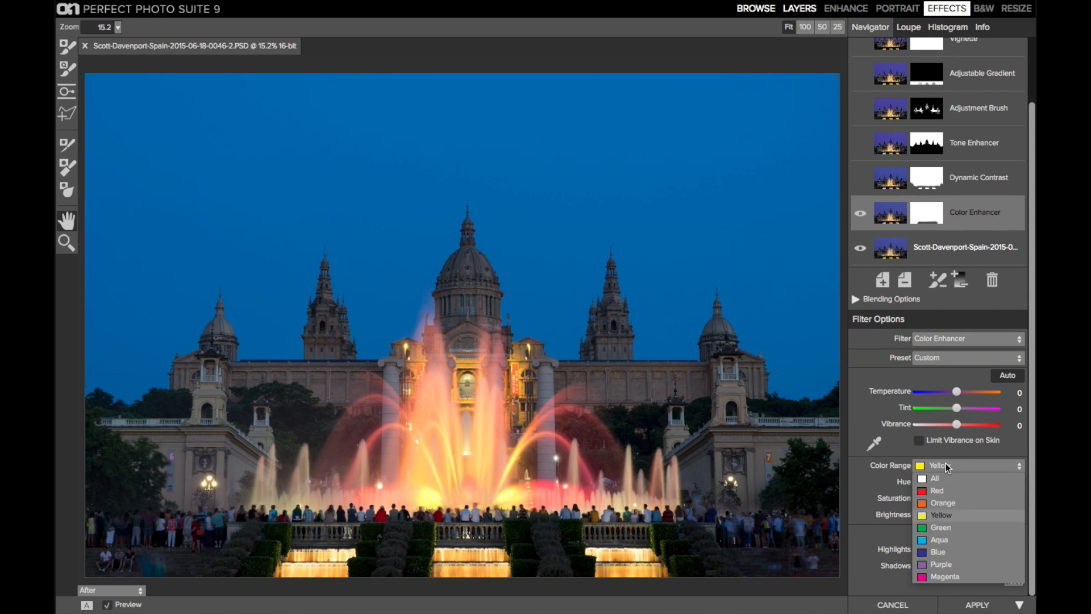
left_click(938, 491)
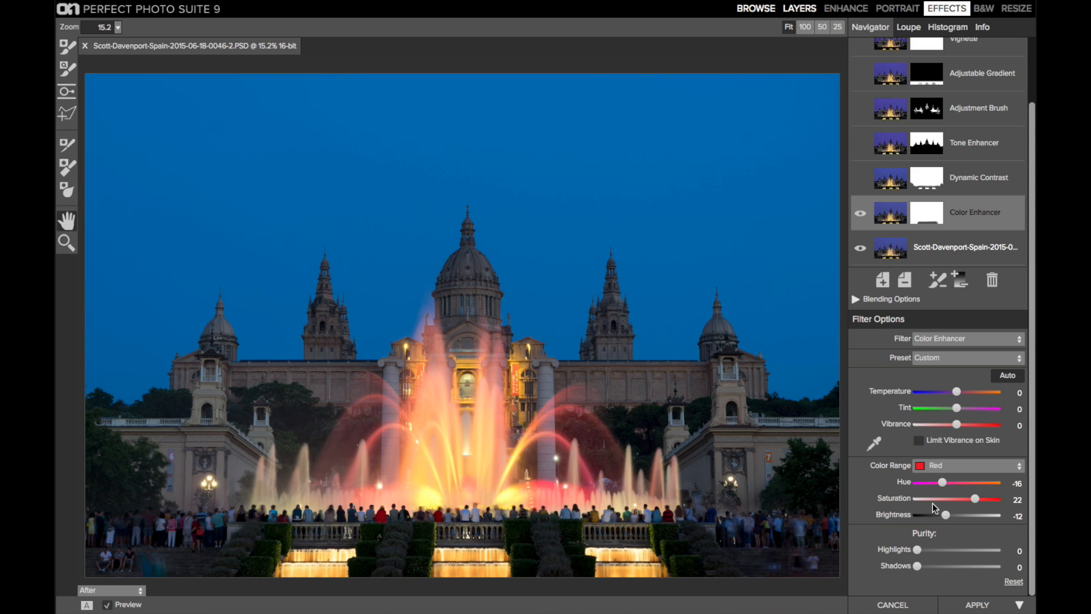
left_click(945, 465)
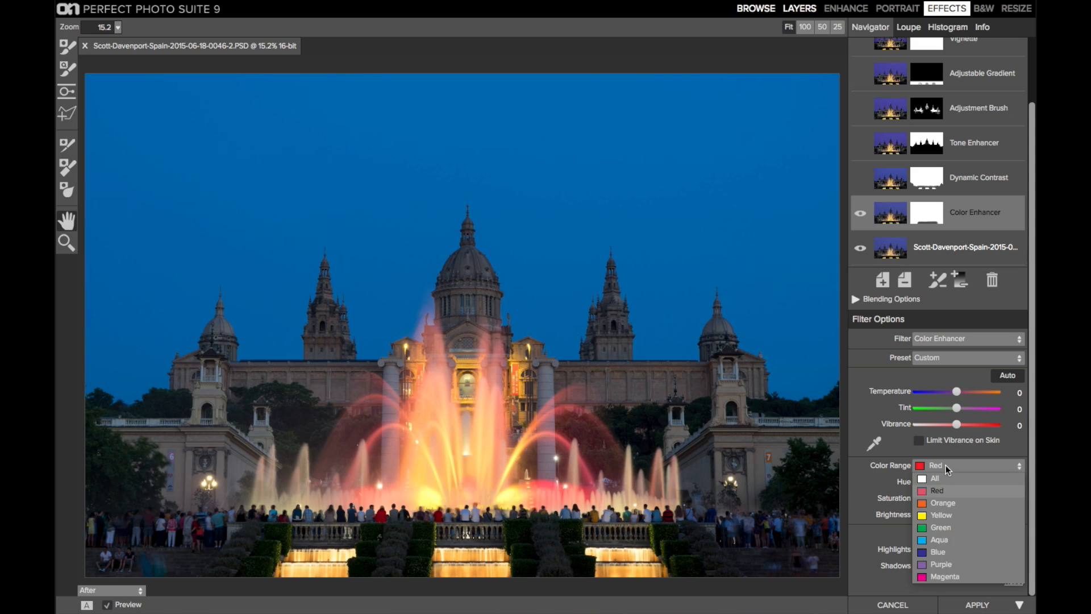
left_click(941, 504)
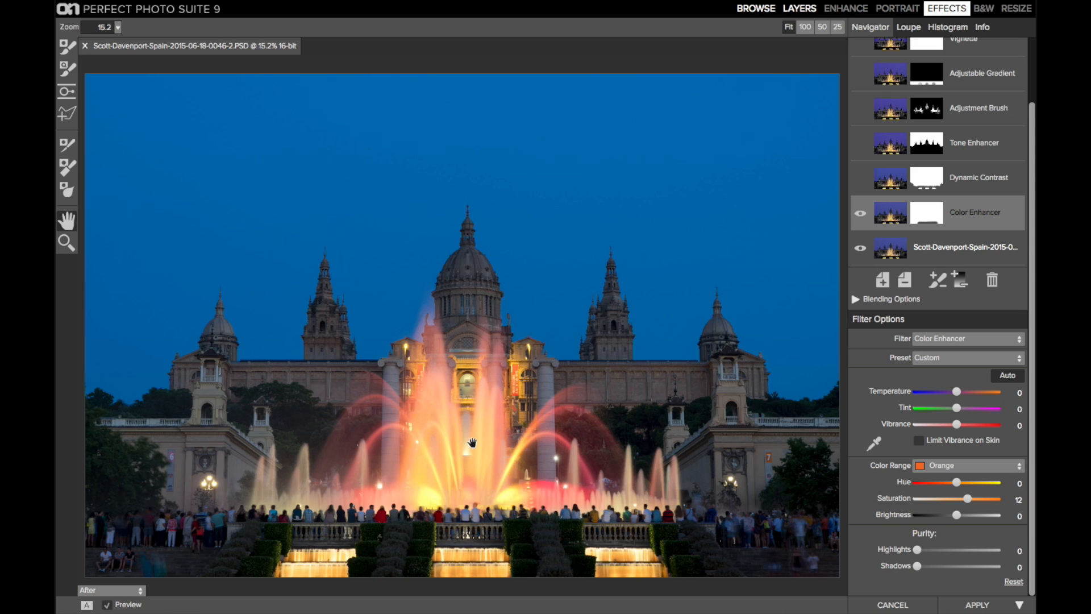
left_click(957, 468)
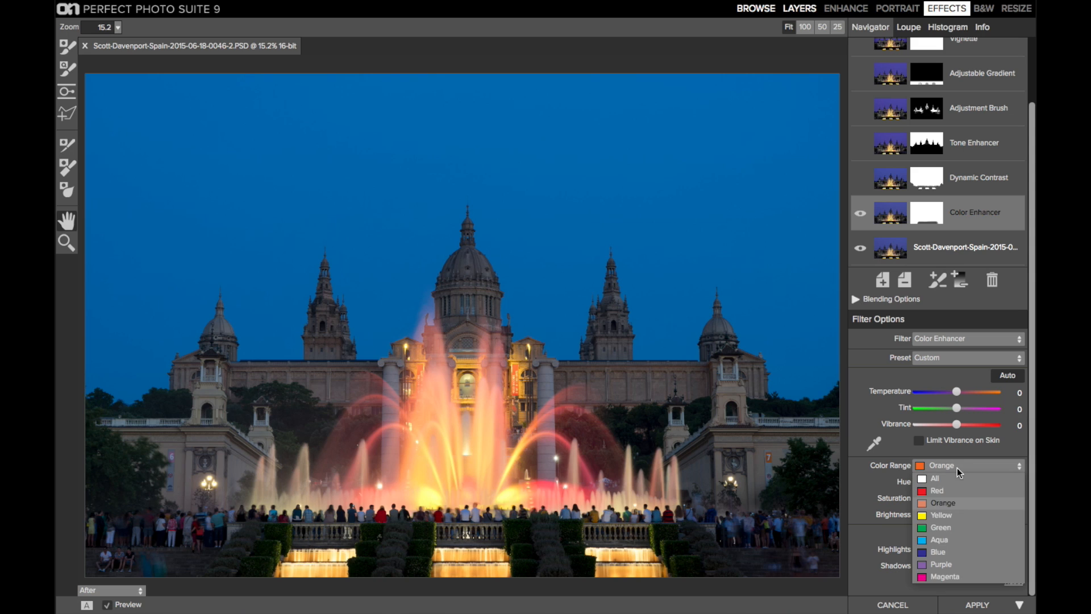
left_click(947, 516)
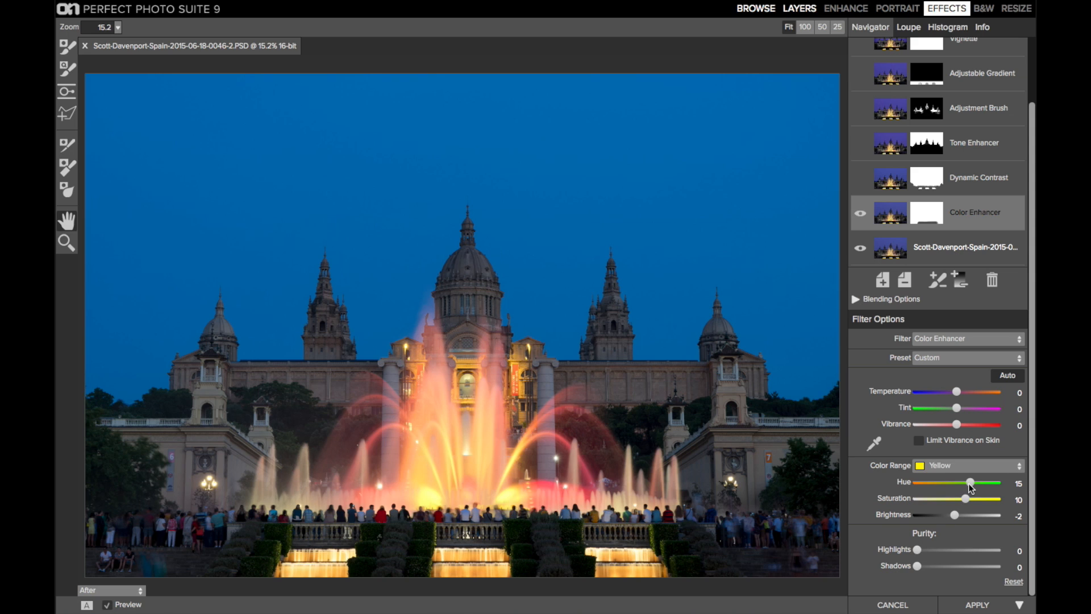
left_click_drag(964, 484, 959, 484)
left_click_drag(958, 483, 968, 481)
Show the Color Enhancer's mask in red, and set the Masking Brush to paint out at 39 opacity.
key("ctrl+m")
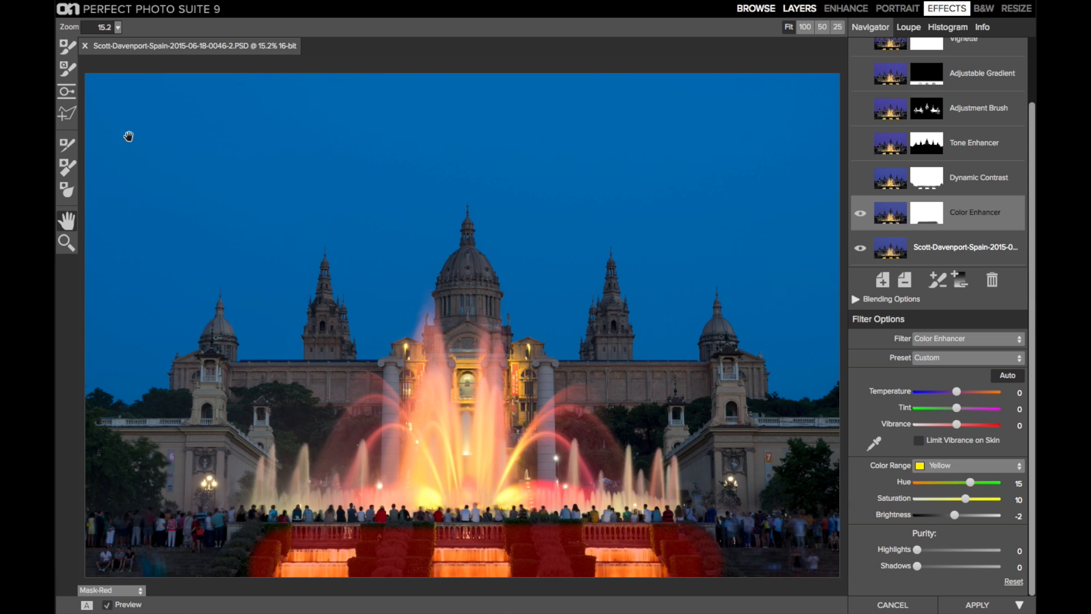
left_click(67, 48)
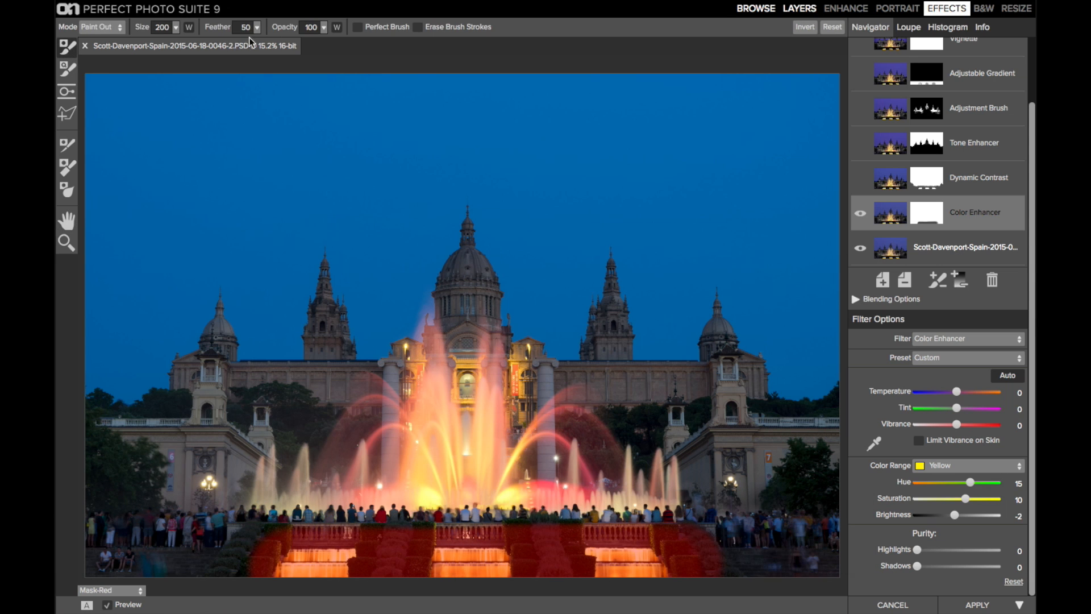
left_click_drag(280, 27, 220, 26)
Turn on the Dynamic Contrast filter, and inspect its mask with the red overlay before hiding the overlay.
left_click(977, 182)
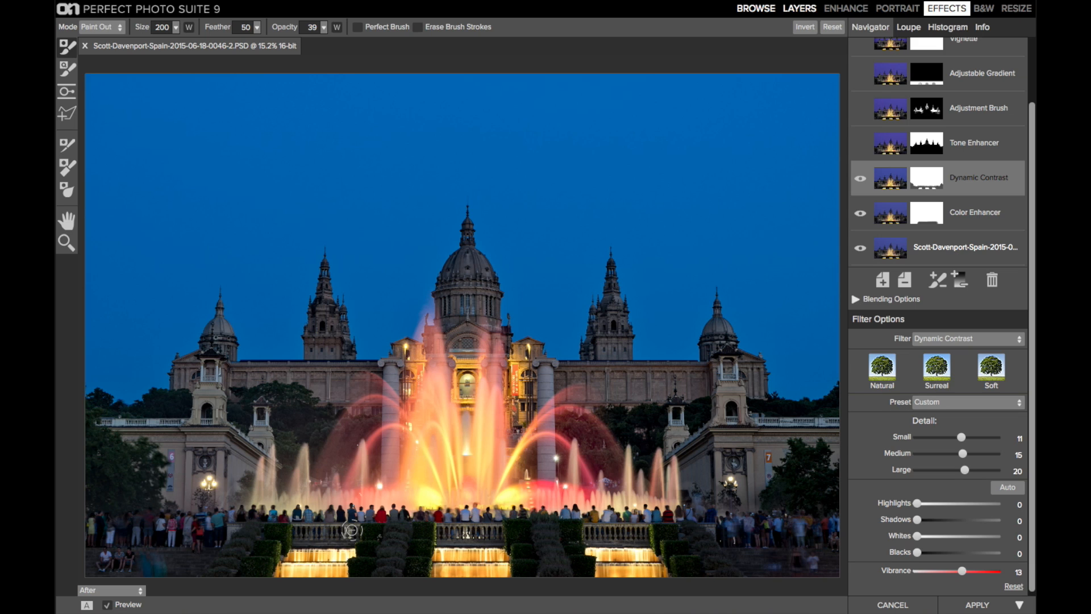
key("o")
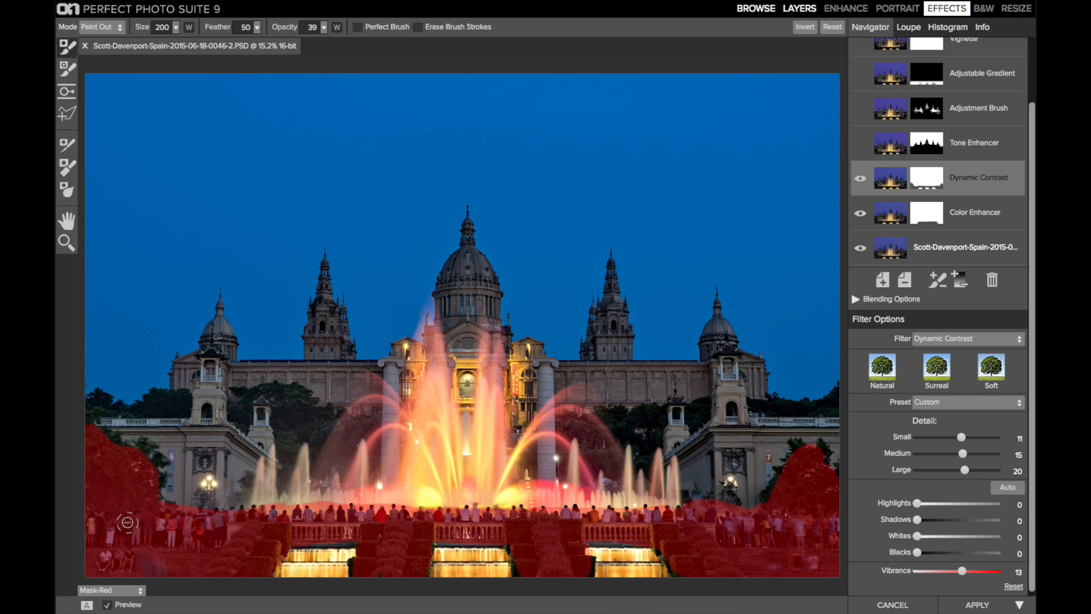
key("o")
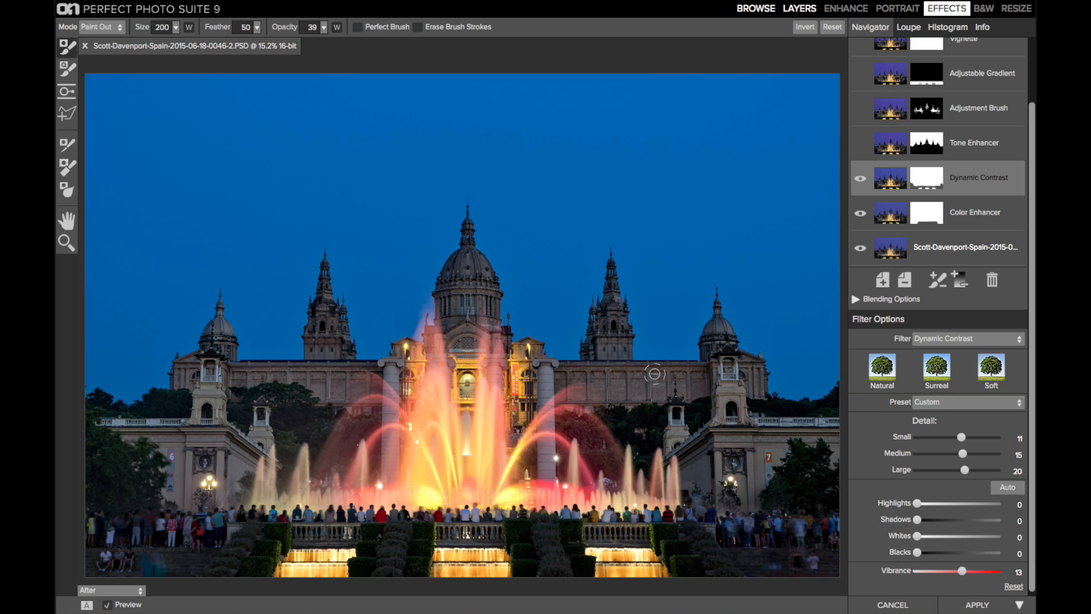
Turn on the Tone Enhancer filter and examine its green, red and blue channel curves.
left_click(972, 141)
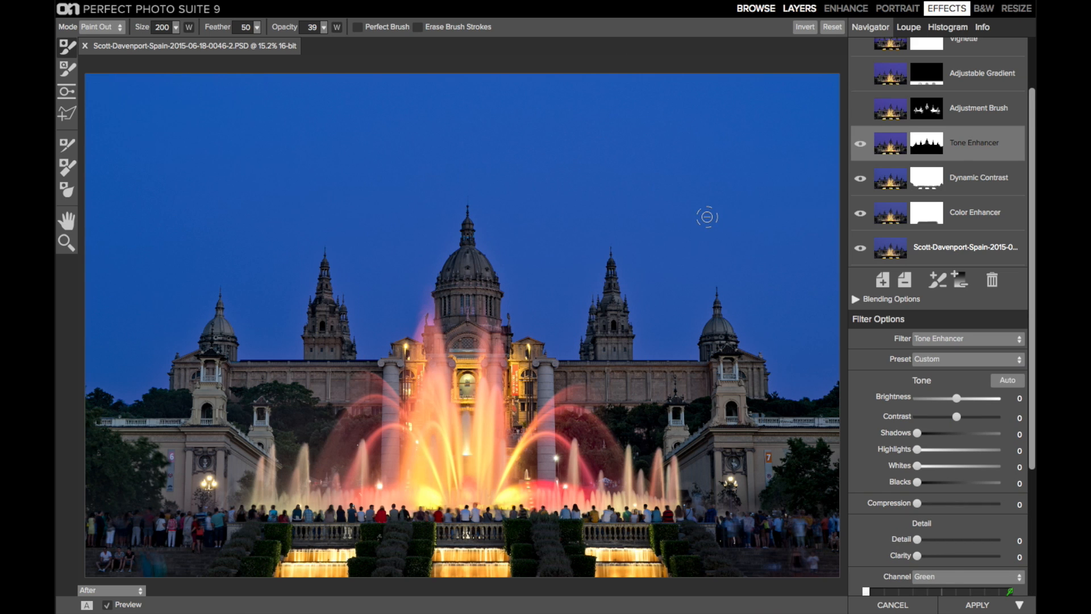
scroll(937, 446, "down", 5)
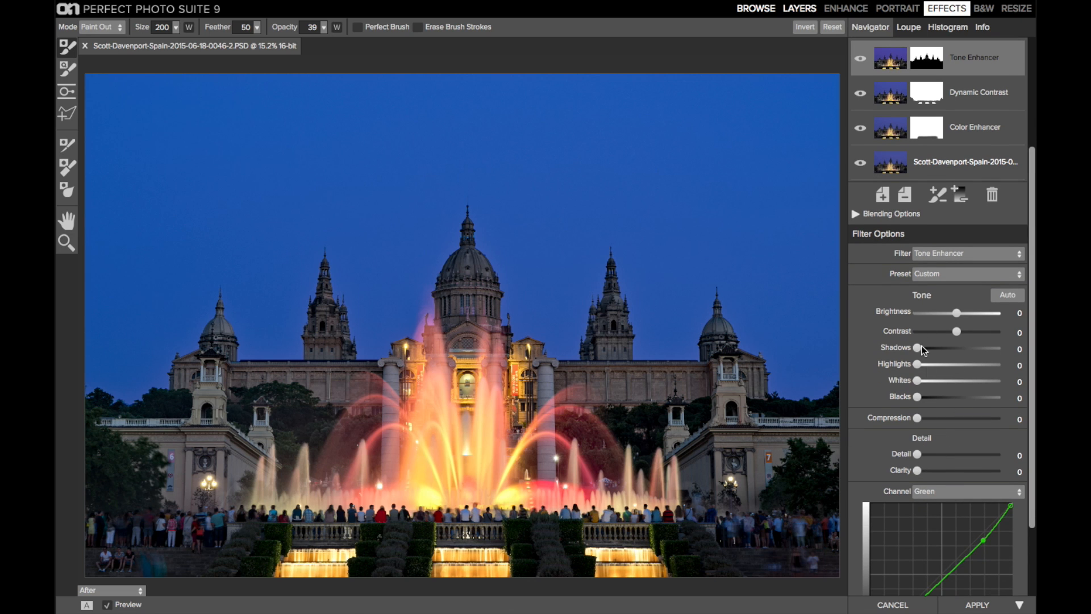
scroll(889, 407, "down", 5)
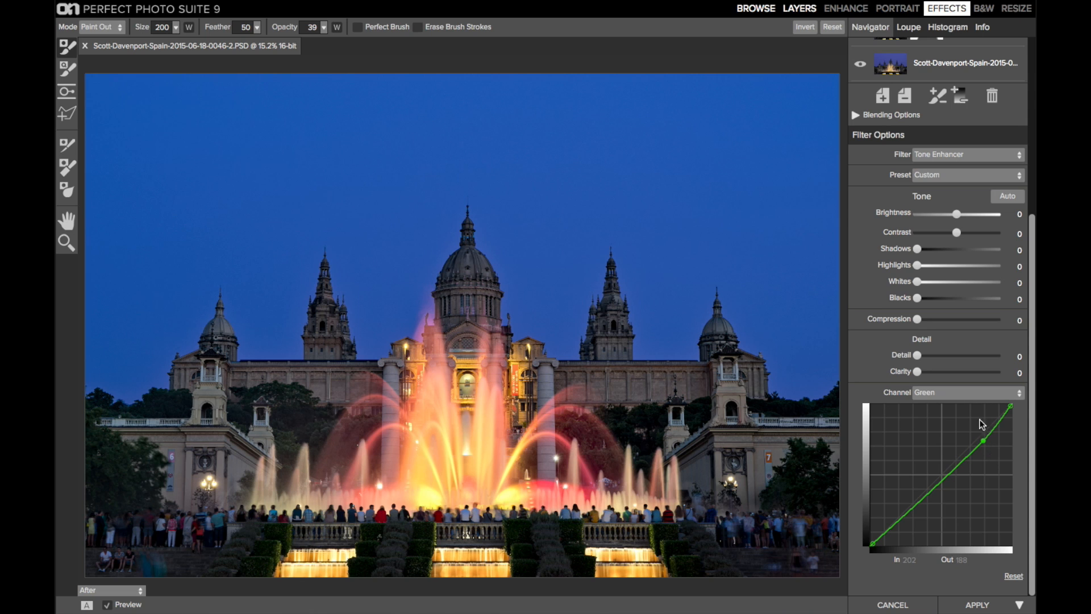
left_click(963, 397)
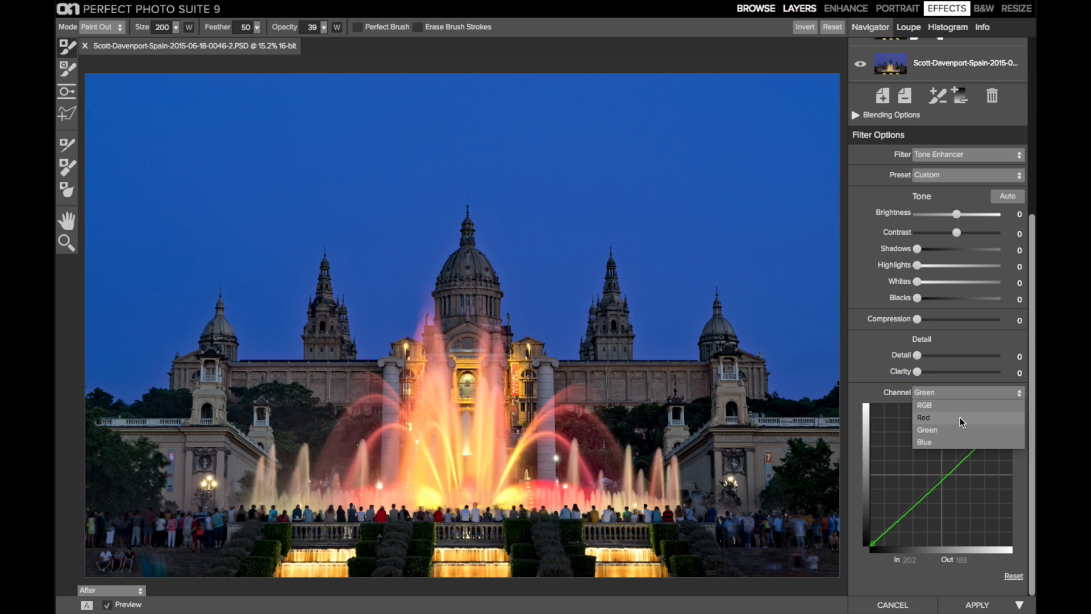
left_click(960, 419)
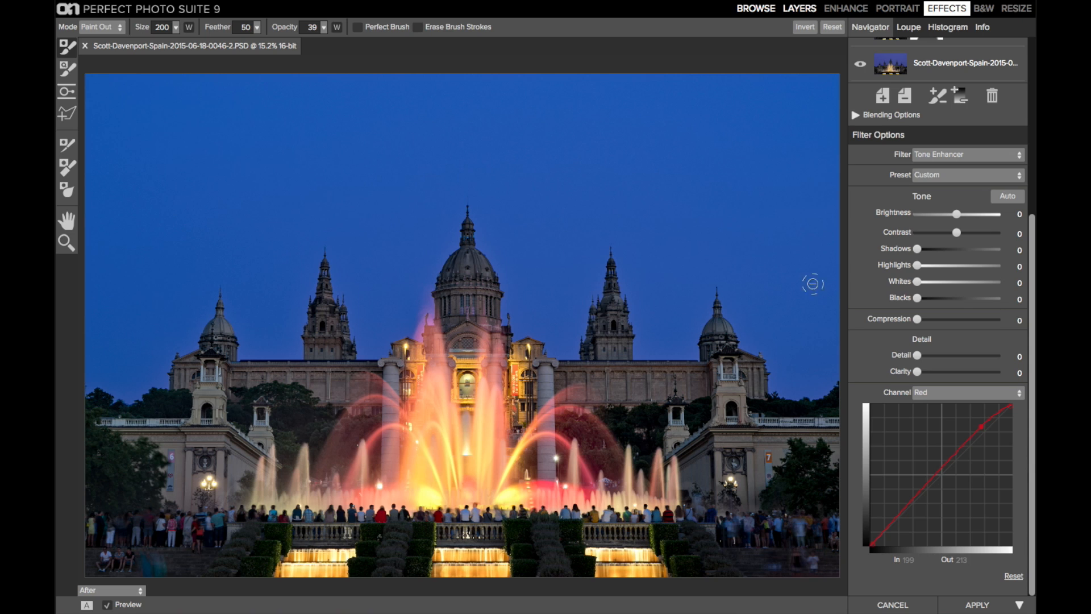
left_click(930, 392)
left_click(929, 441)
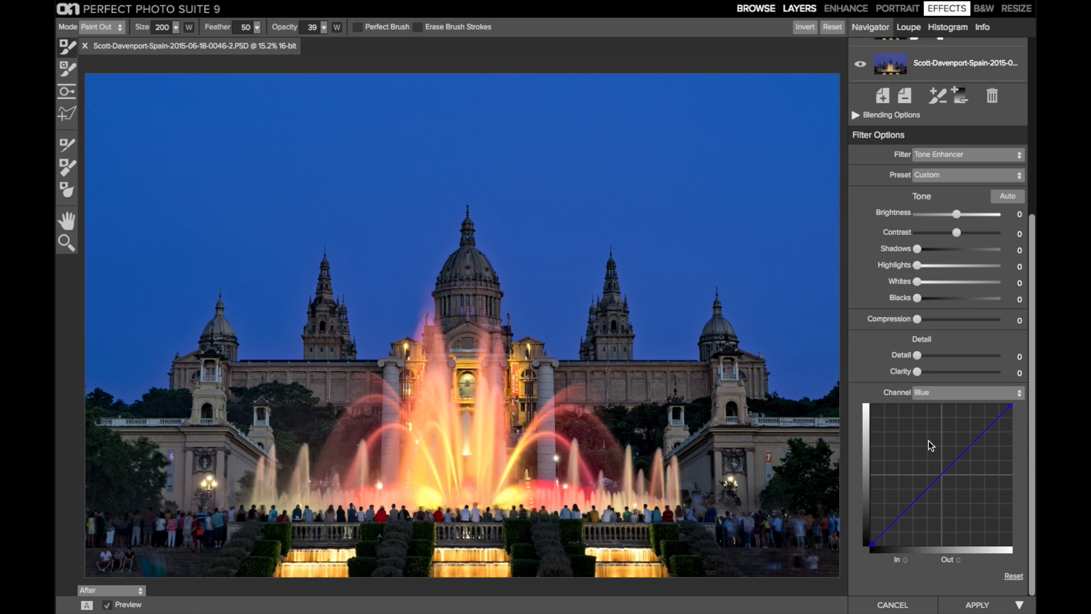
Compare the sky with and without the Tone Enhancer by hiding and showing that filter.
scroll(929, 441, "up", 4)
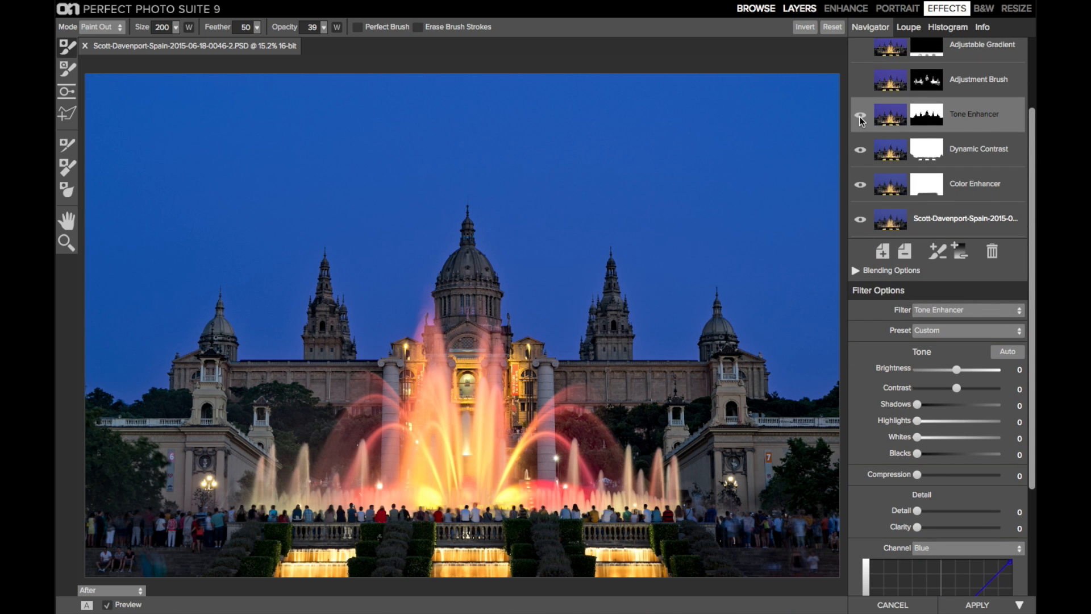
left_click(860, 116)
left_click(860, 116)
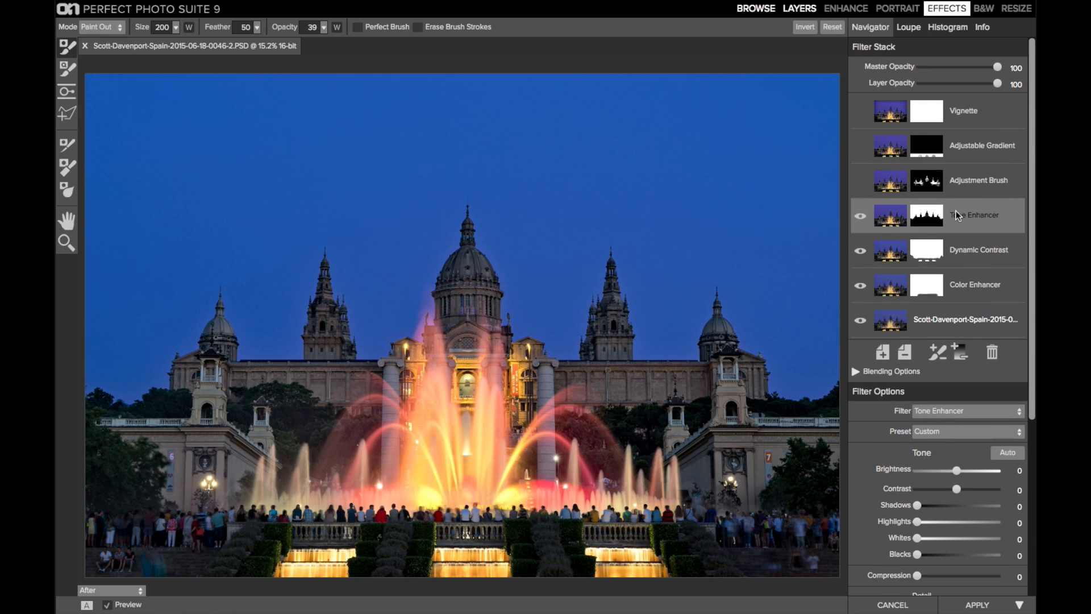
Turn on the Adjustment Brush filter, look over its settings, and copy its painted mask.
left_click(968, 184)
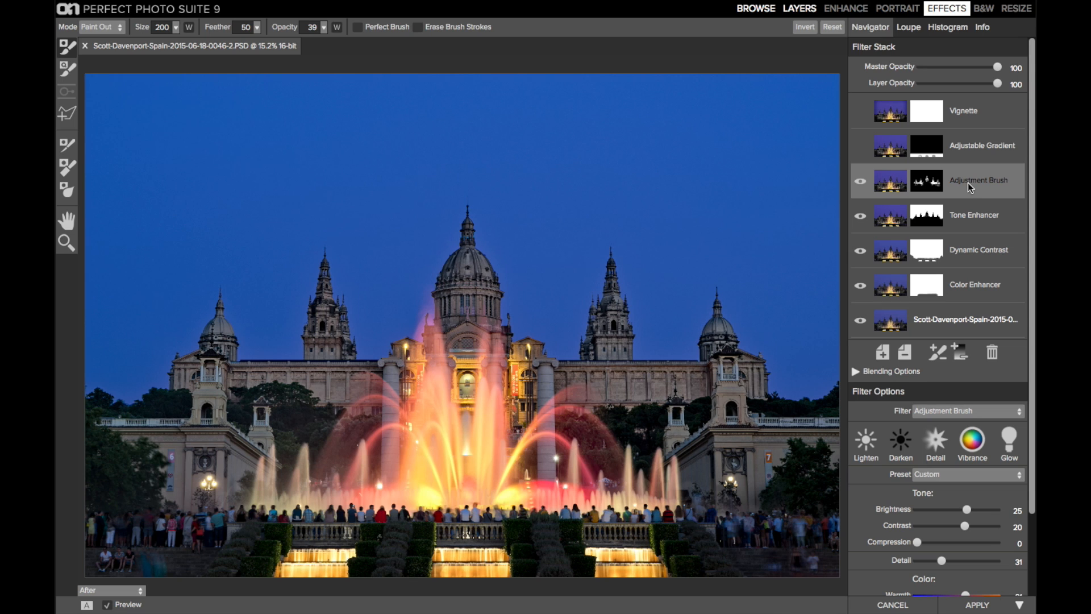
scroll(967, 262, "down", 3)
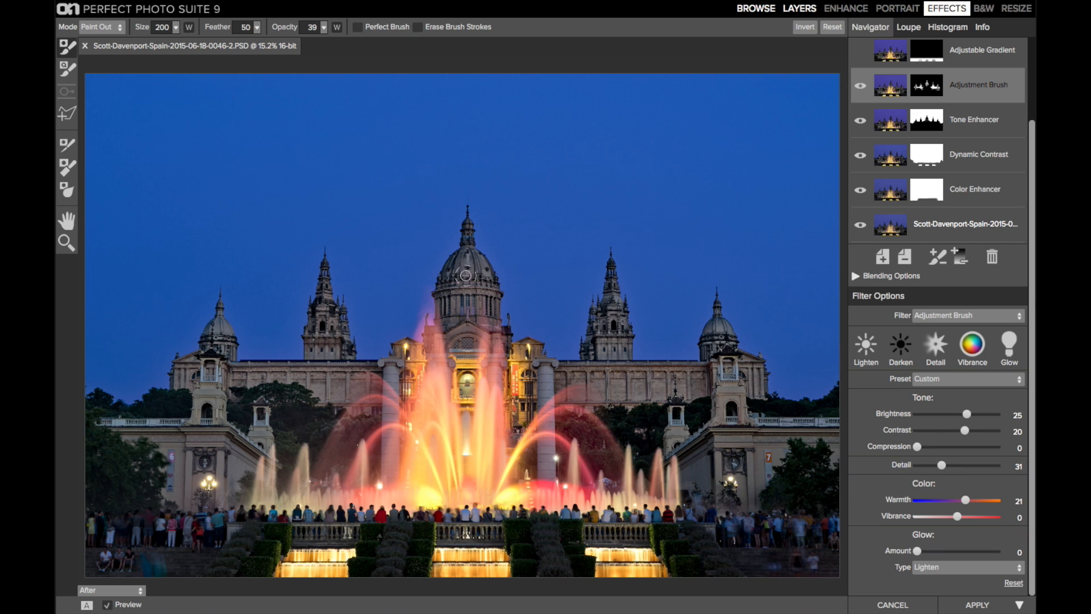
left_click(283, 8)
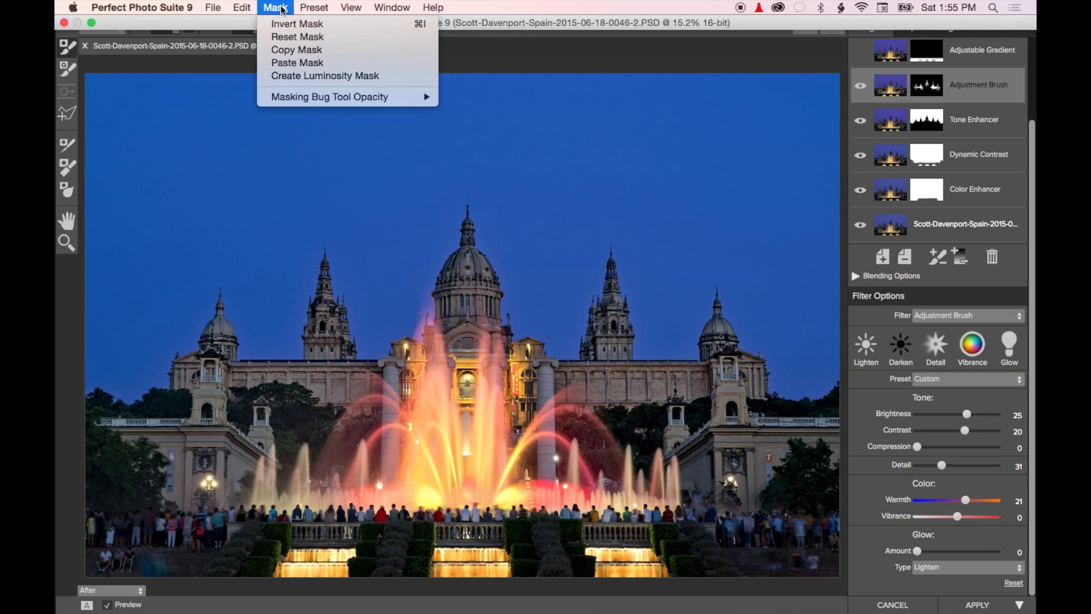
left_click(283, 50)
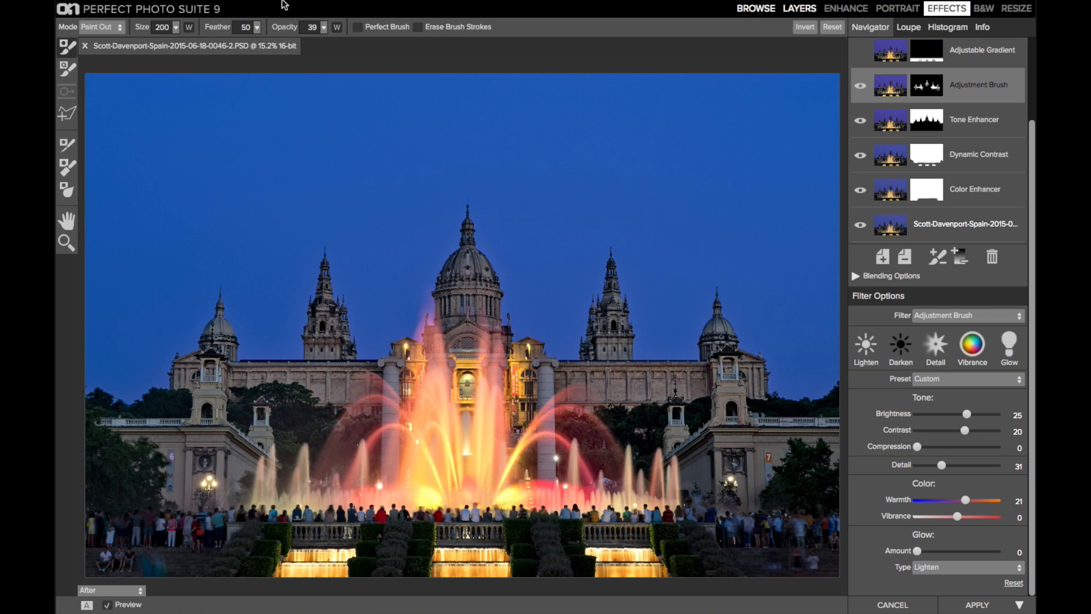
Reset the Adjustment Brush's mask to black and invert it so the filter affects the whole photo.
left_click(275, 8)
left_click(282, 24)
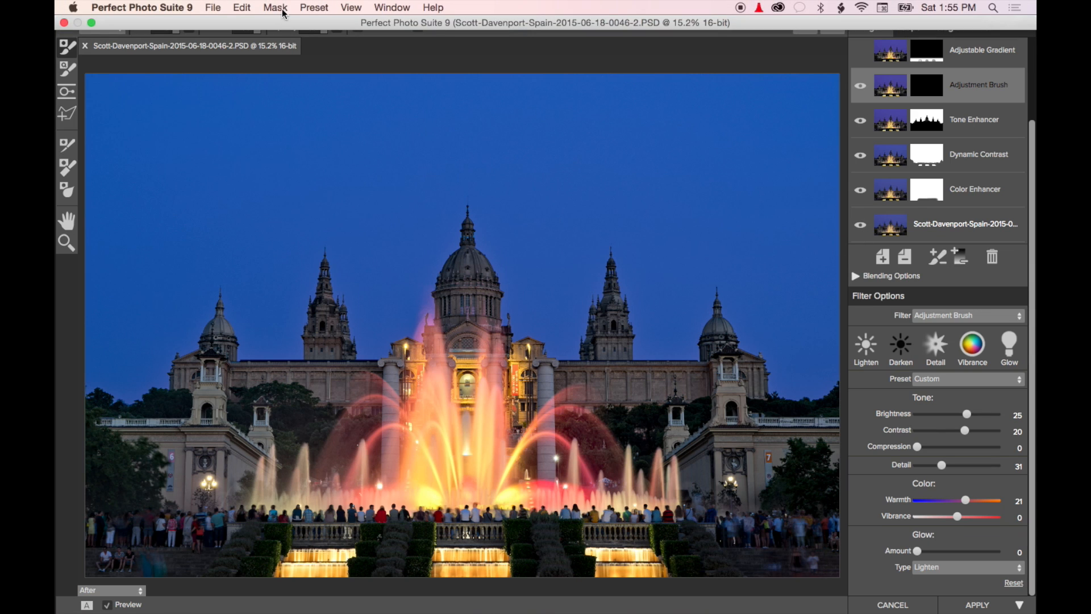
left_click(276, 7)
left_click(282, 27)
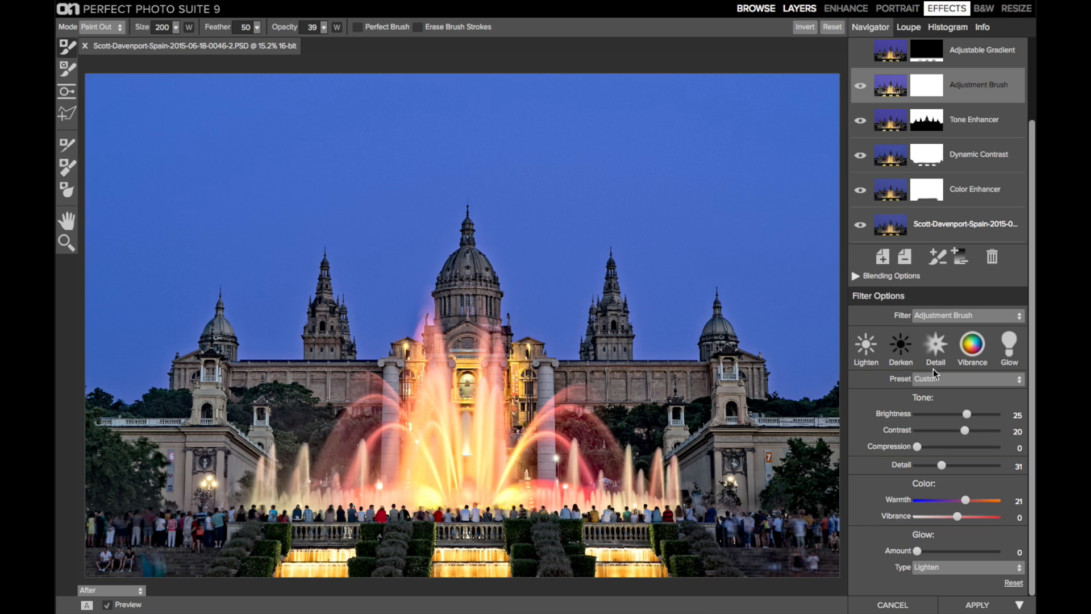
Try other brightness values for the Adjustment Brush across the whole photo, ending at 25.
left_click_drag(966, 414, 976, 414)
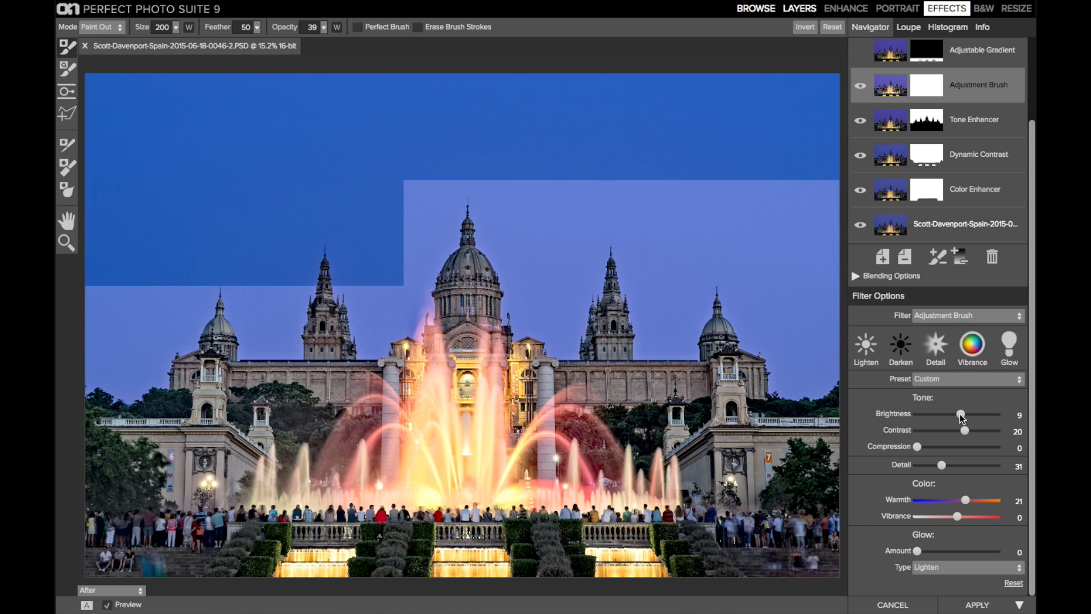
left_click_drag(960, 413, 965, 414)
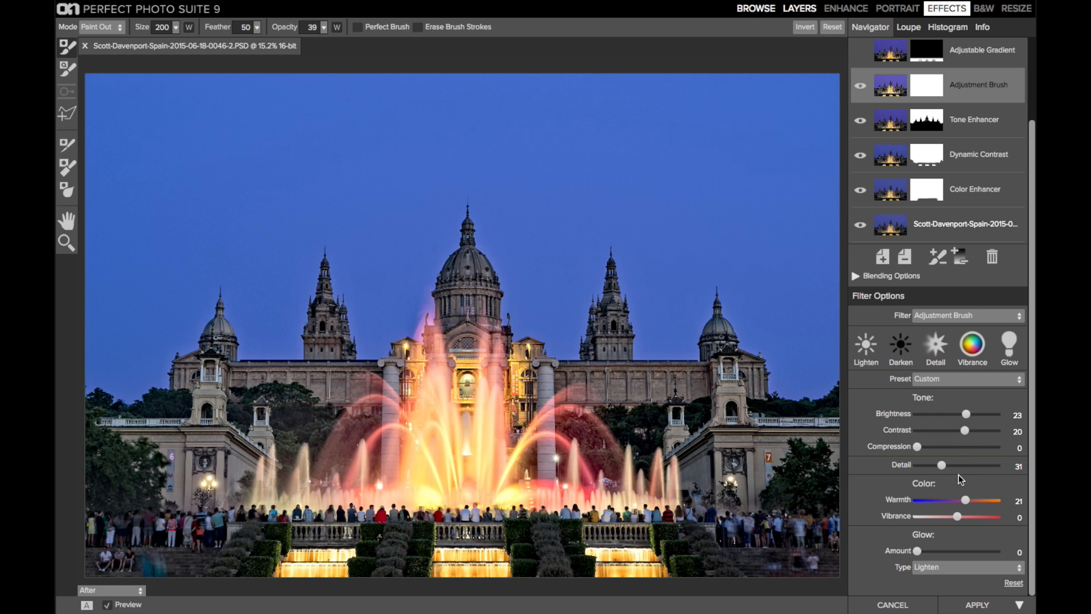
key("Right")
key("Right")
Invert the Adjustment Brush's mask back to black and restore the painted mask of the buildings.
key("super+i")
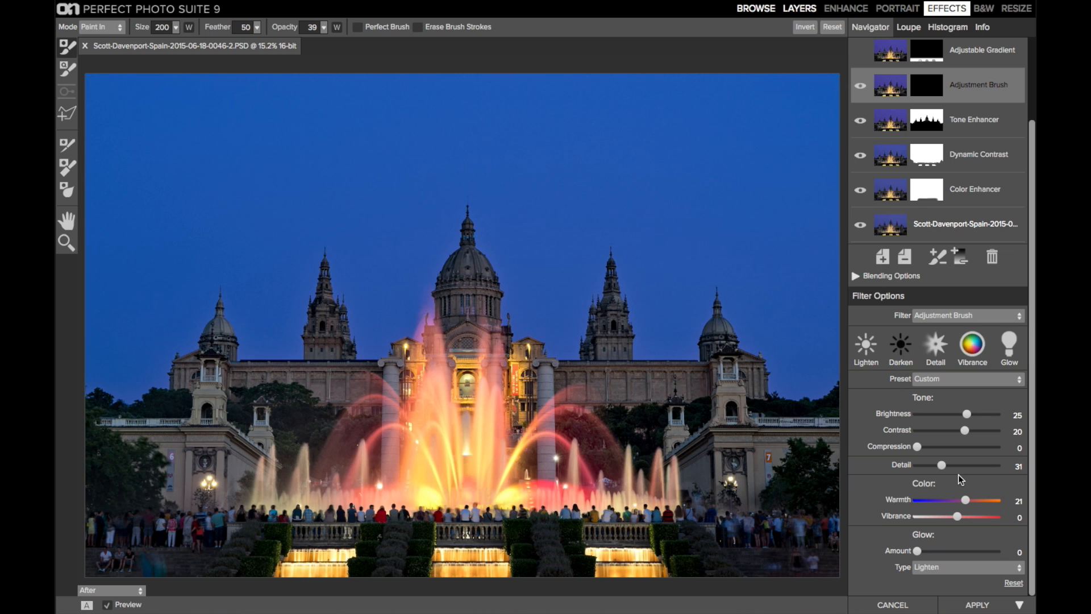
key("super+z")
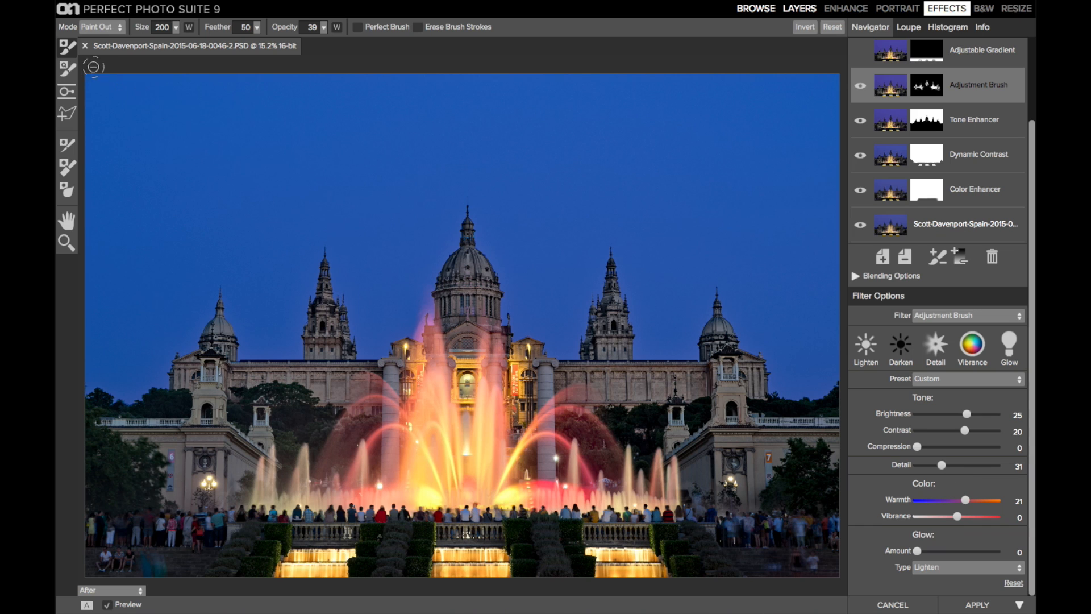
Enable Perfect Brush for the Masking Brush and set its opacity to 100.
left_click(357, 27)
left_click_drag(295, 35, 381, 34)
Turn on the Adjustable Gradient filter and review its tone, color and glow settings.
scroll(959, 128, "up", 3)
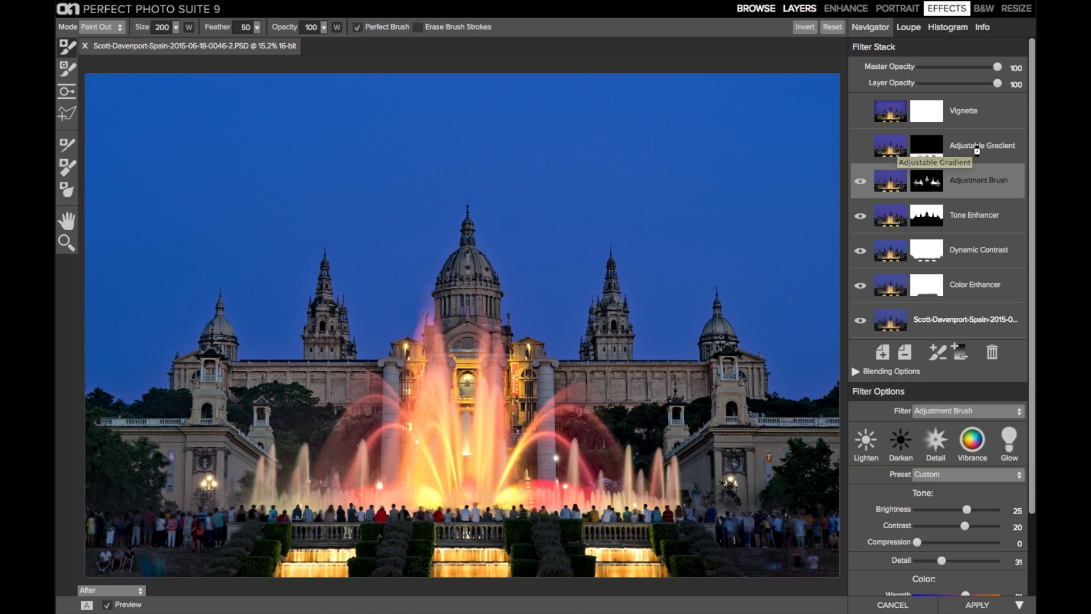
left_click(973, 145)
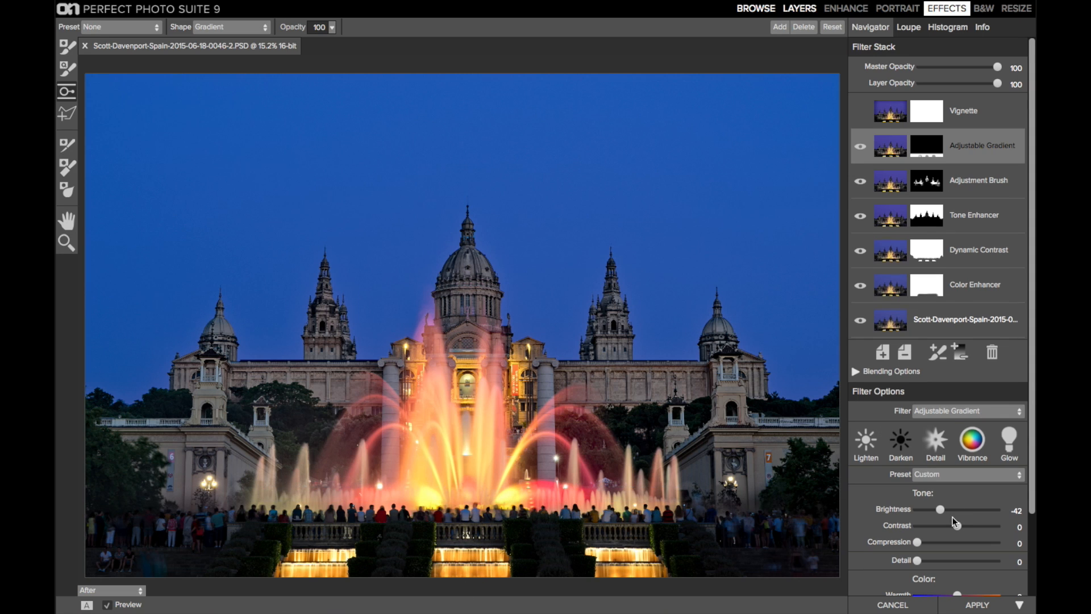
scroll(953, 517, "down", 3)
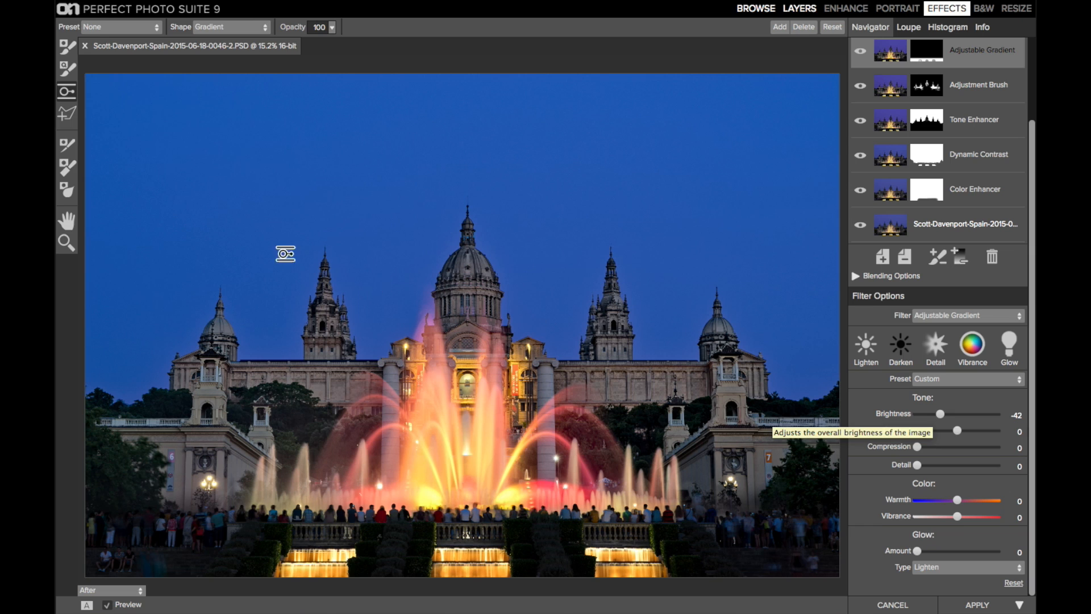
Set the Masking Brush to 39 opacity with Perfect Brush off, and show the Adjustable Gradient's mask in red.
left_click(68, 48)
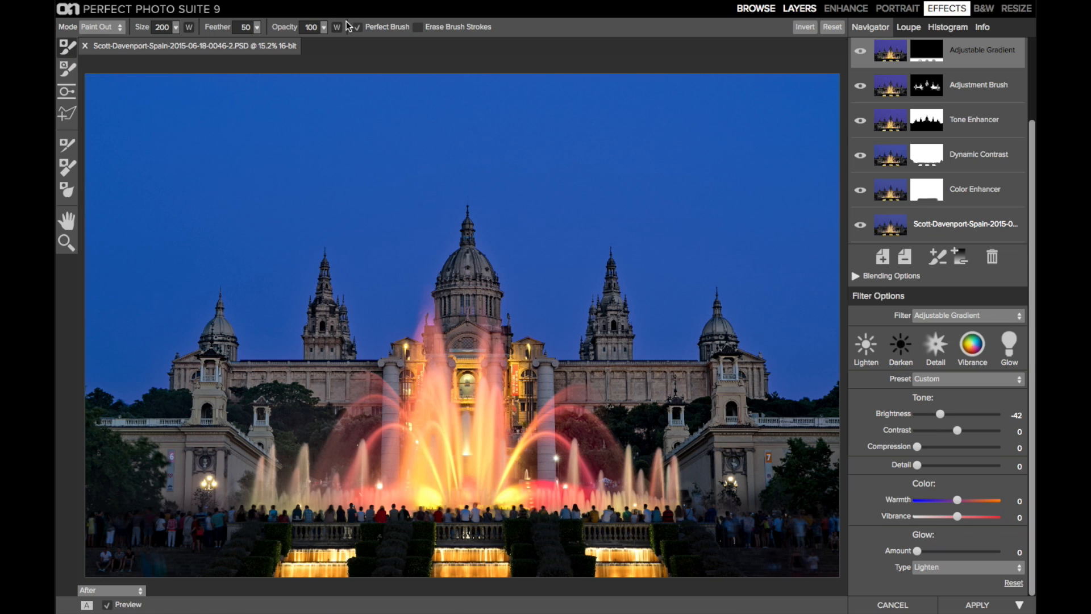
left_click_drag(284, 28, 223, 17)
key("o")
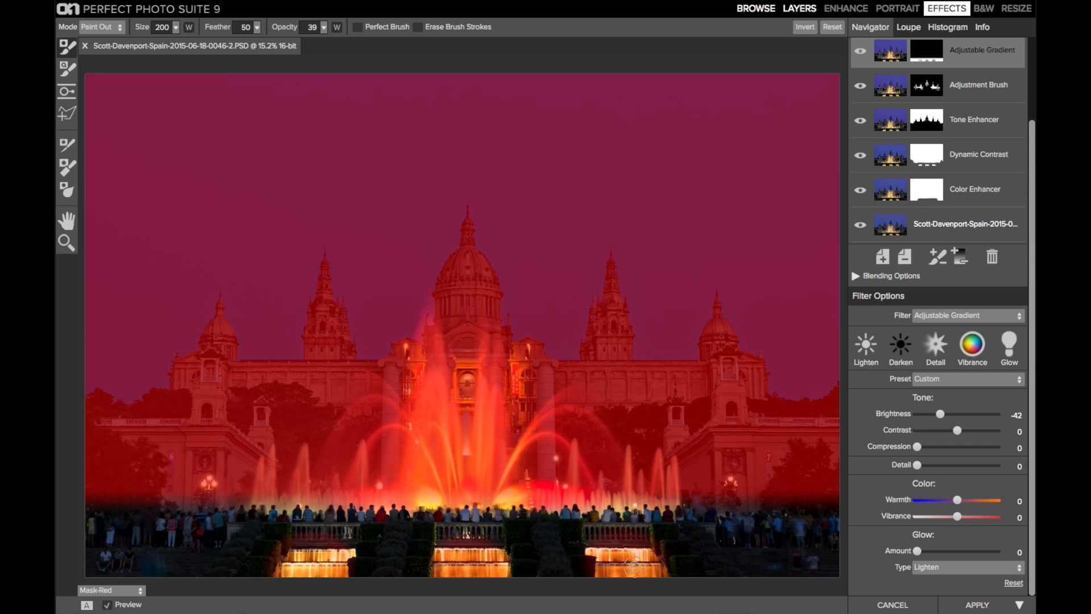
Hide the Adjustable Gradient's red mask view, and turn on and select the Vignette filter to review its settings.
key("o")
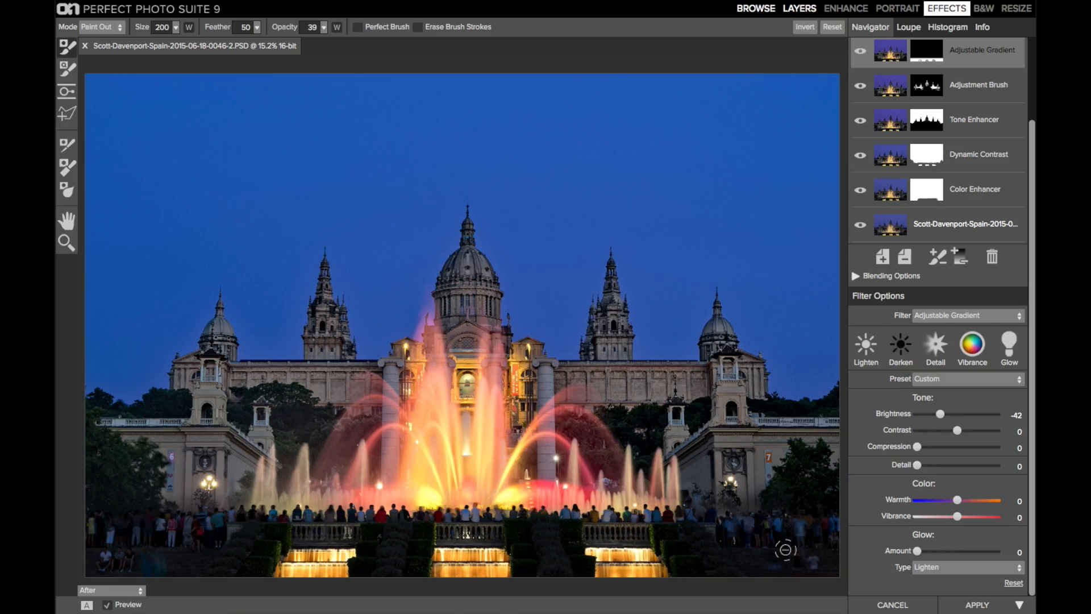
scroll(939, 301, "up", 3)
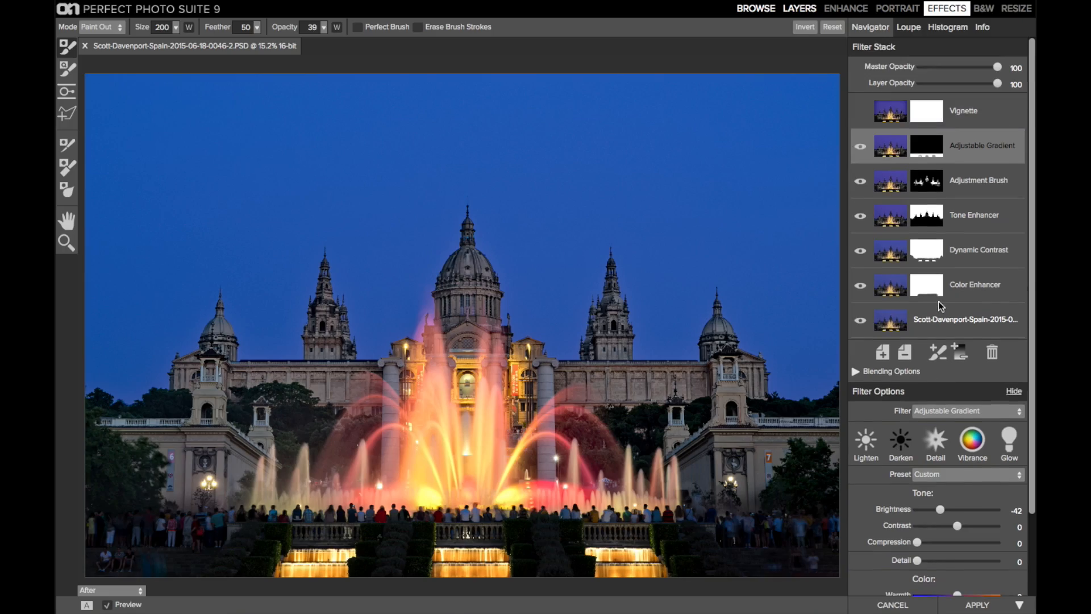
left_click(960, 105)
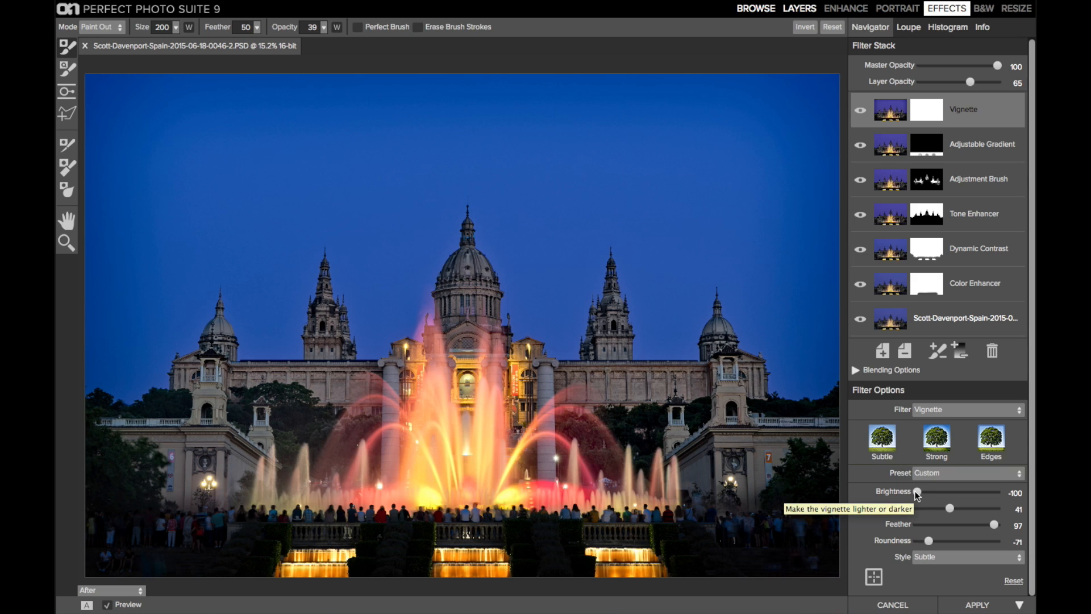
Set the Vignette's feather to 0 to inspect the vignette's shape, and raise the feather to 100.
left_click(917, 524)
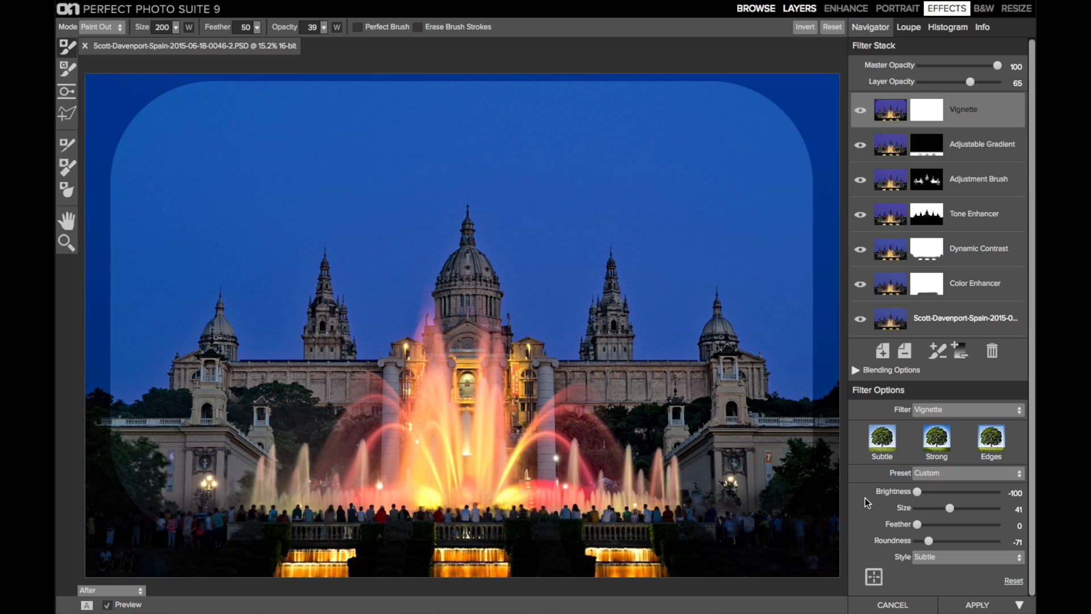
left_click(873, 582)
left_click(997, 524)
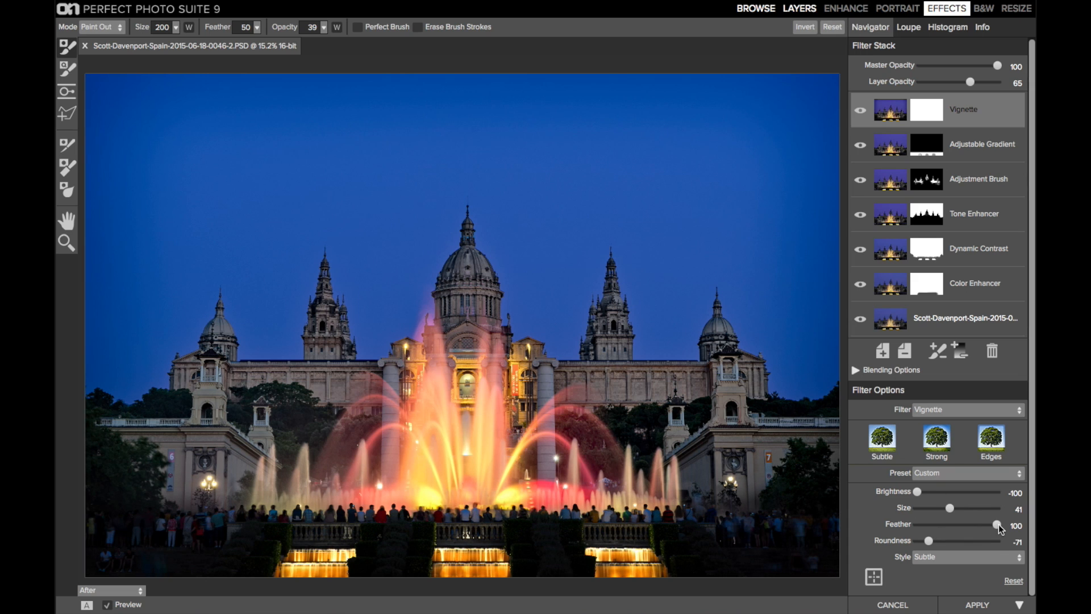
Compare the photo with and without the Vignette filter, and with and without the whole filter stack.
left_click(863, 111)
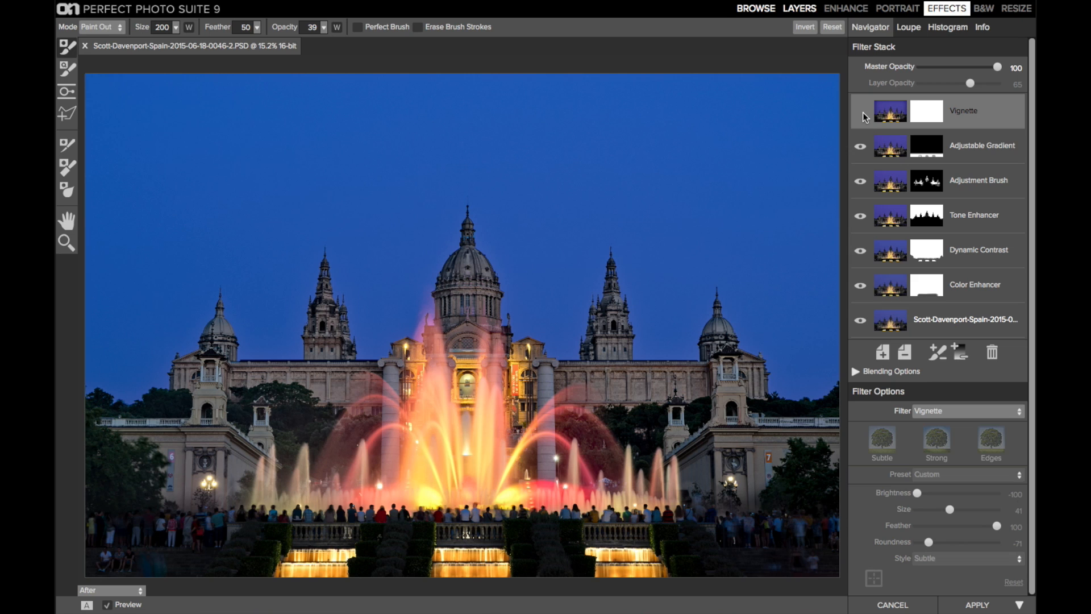
left_click(862, 112)
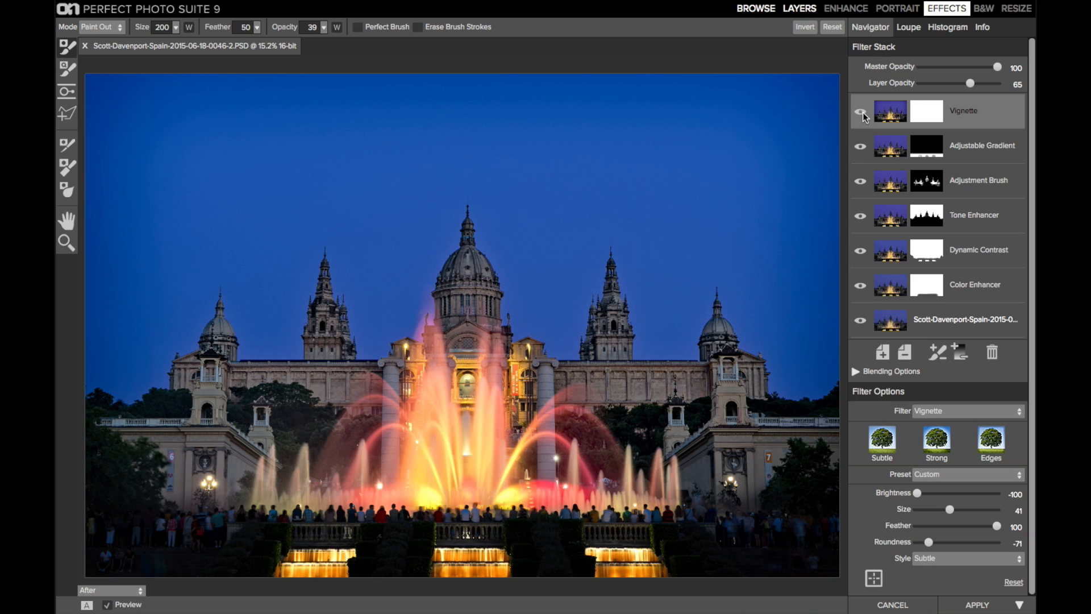
key("ctrl+p")
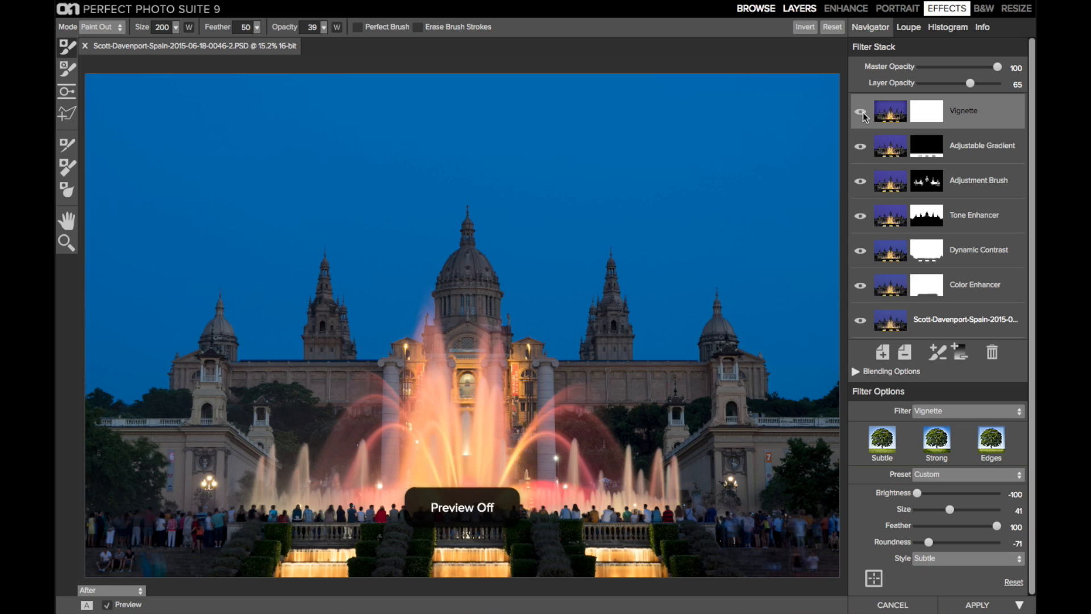
key("ctrl+p")
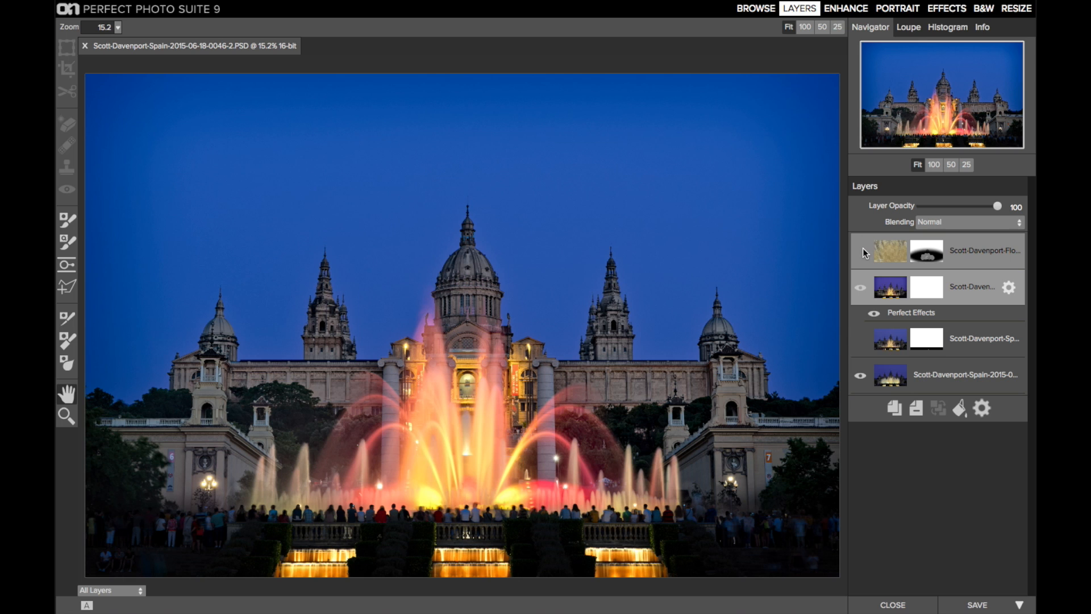
Show the masked texture layer above the Perfect Effects layer in Perfect Layers and select it.
left_click(862, 254)
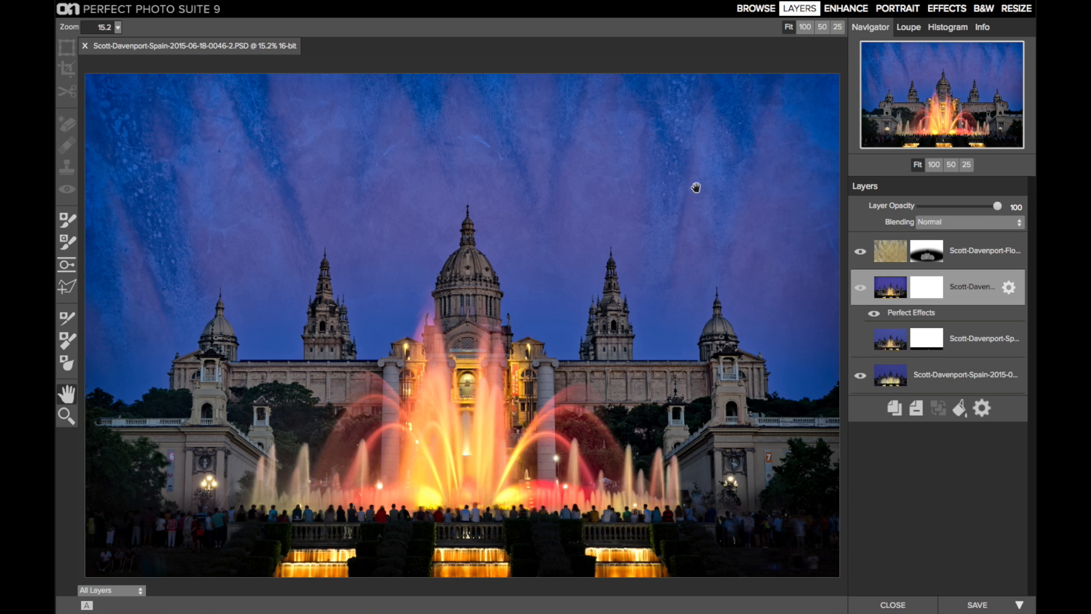
left_click(979, 253)
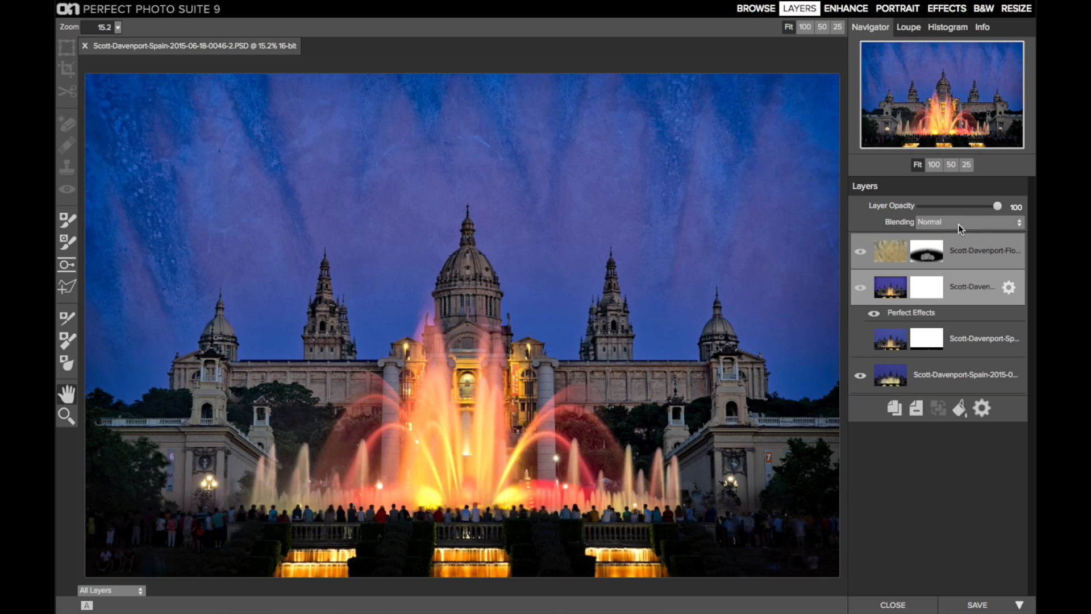